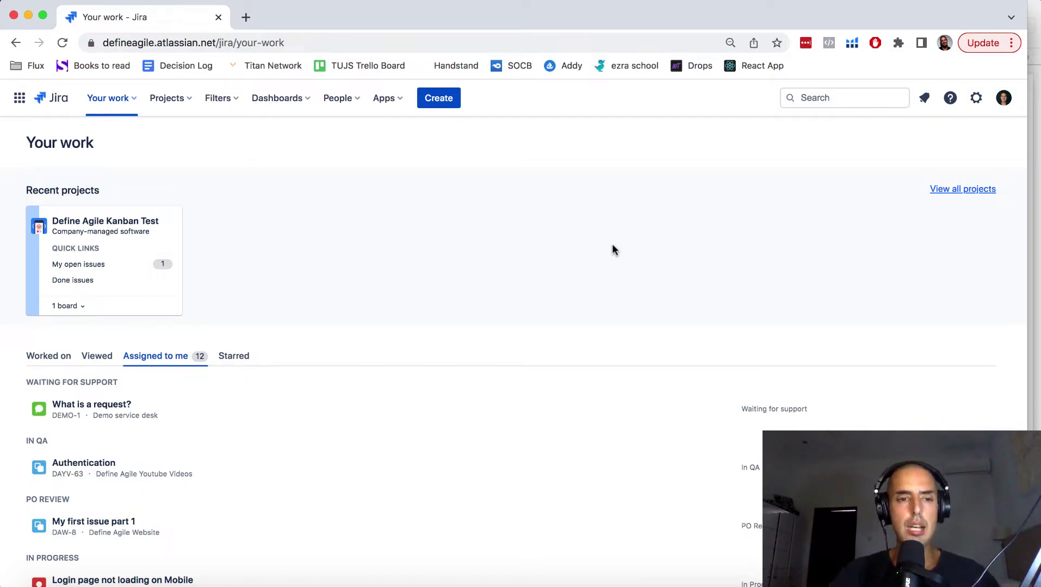
- Start a new project from Projects and review the Scrum template details
{"action": "left_click", "coordinate": [169, 101]}
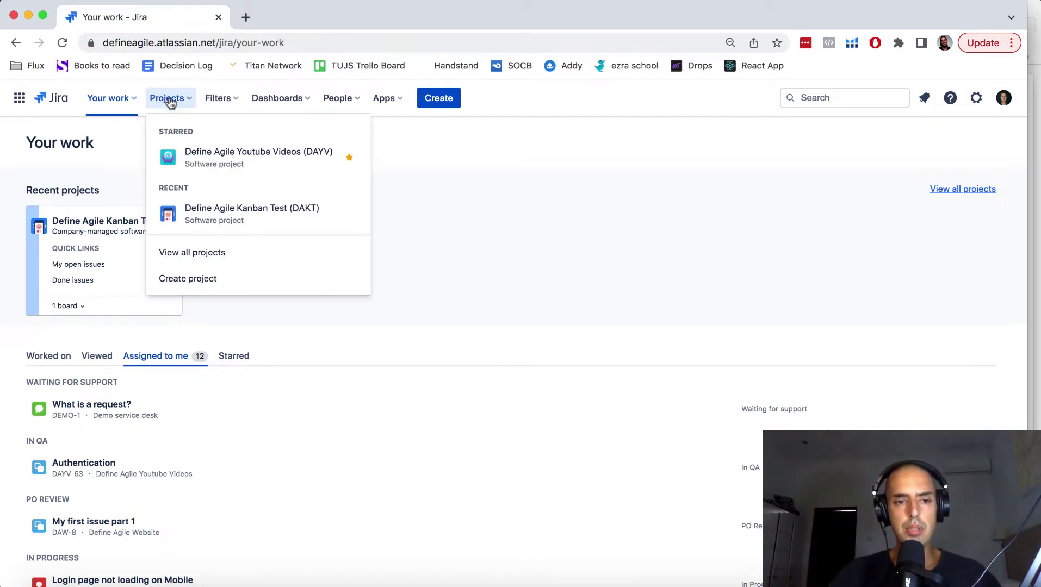
{"action": "left_click", "coordinate": [235, 287]}
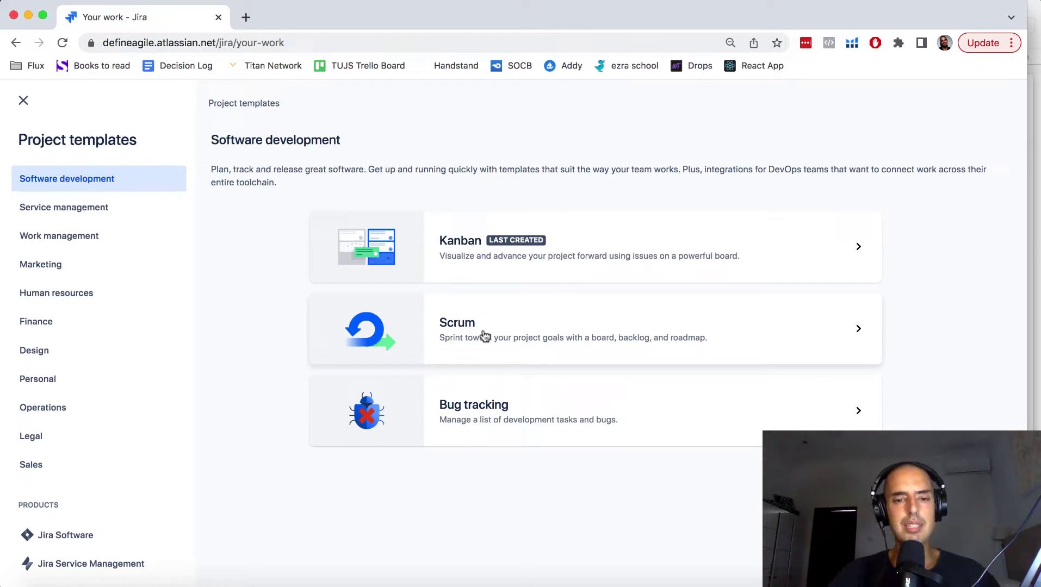
{"action": "left_click", "coordinate": [492, 315]}
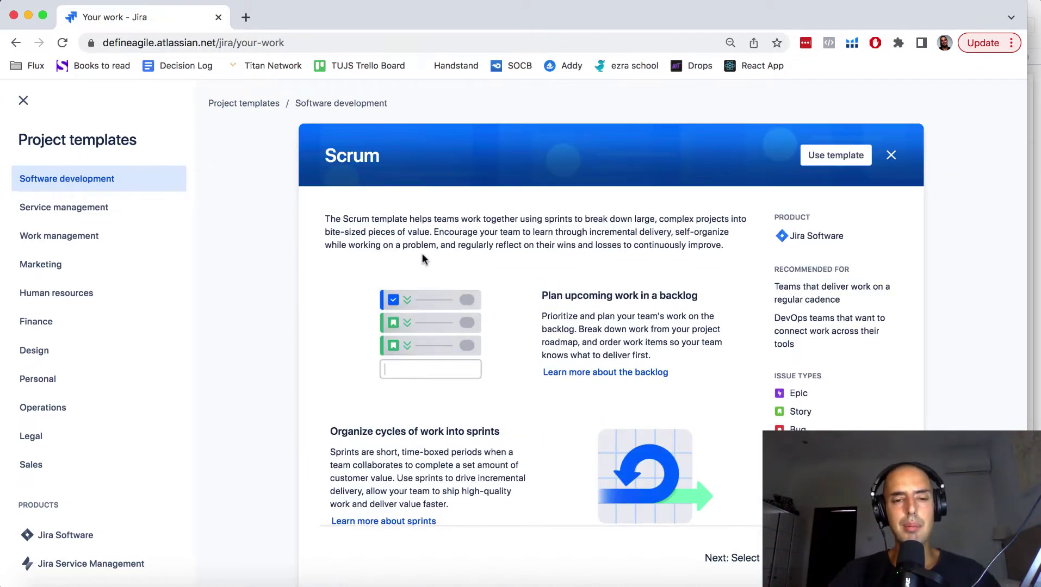
{"action": "scroll", "coordinate": [424, 259], "scroll_direction": "down", "scroll_amount": 2}
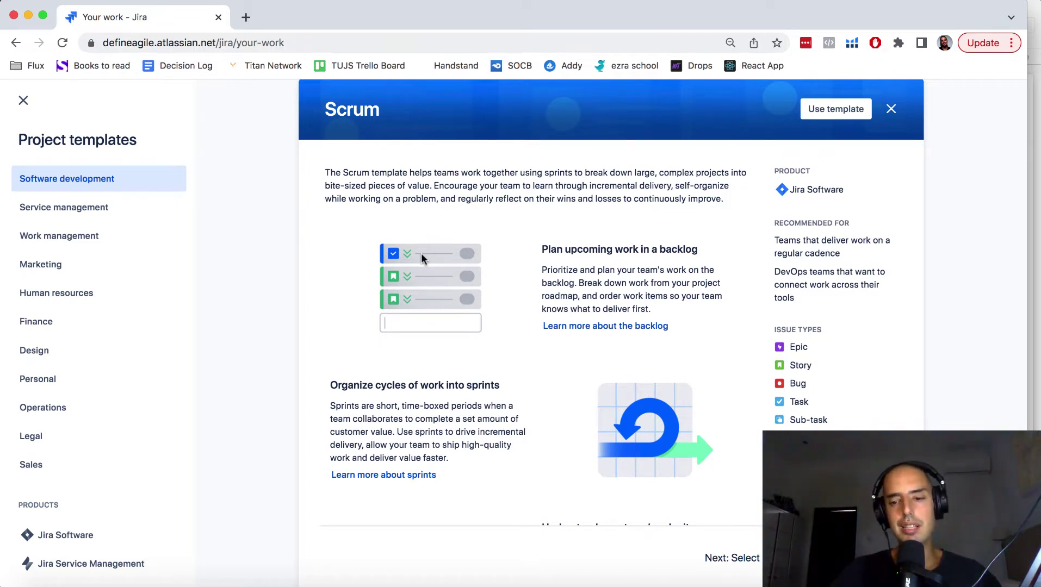
{"action": "scroll", "coordinate": [594, 292], "scroll_direction": "down", "scroll_amount": 5}
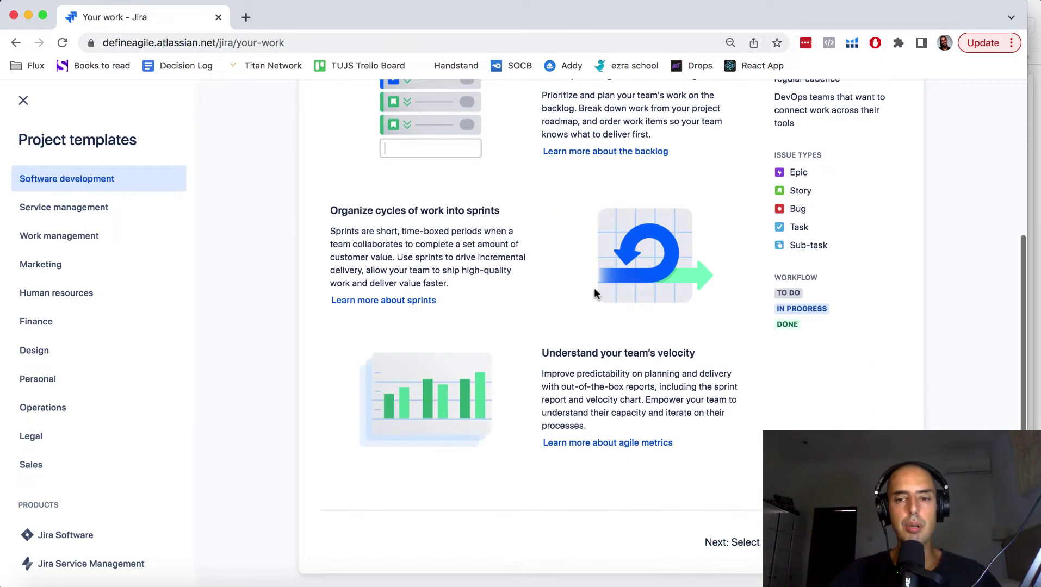
{"action": "scroll", "coordinate": [594, 292], "scroll_direction": "up", "scroll_amount": 5}
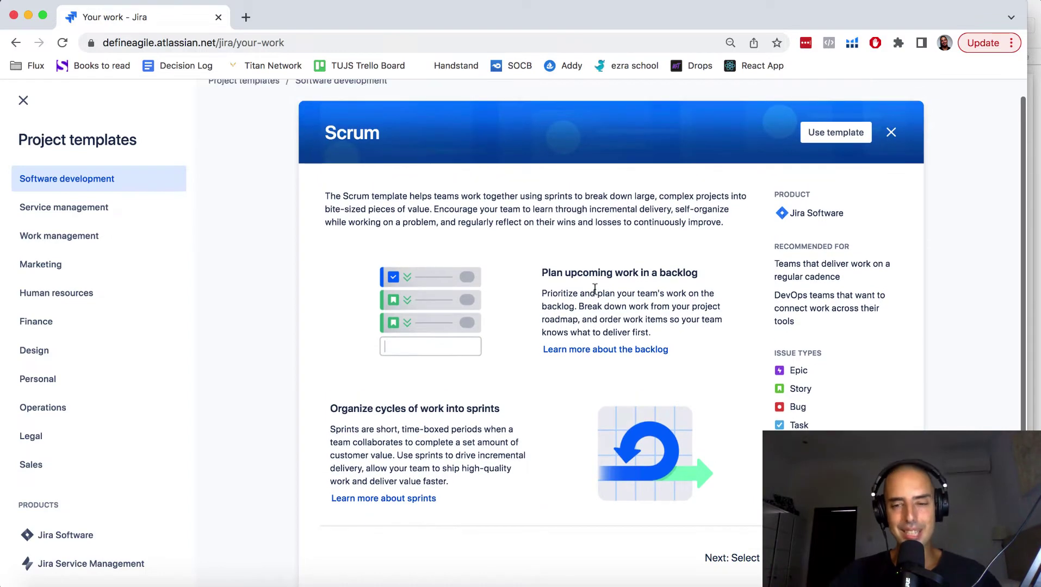
{"action": "scroll", "coordinate": [594, 288], "scroll_direction": "down", "scroll_amount": 5}
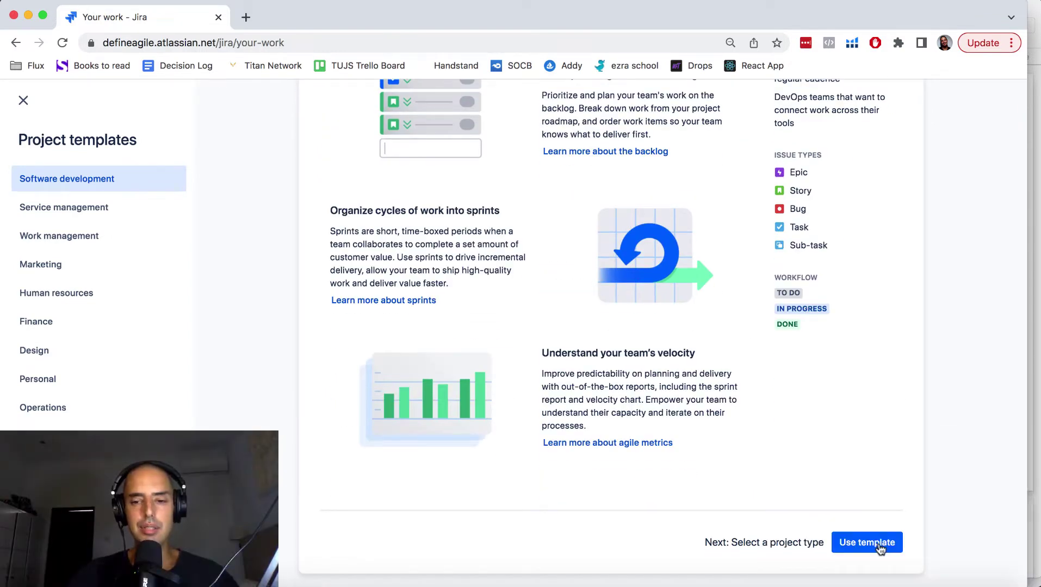
- Use the Scrum template and review the team-managed versus company-managed project types
{"action": "left_click", "coordinate": [880, 547]}
{"action": "scroll", "coordinate": [591, 248], "scroll_direction": "down", "scroll_amount": 5}
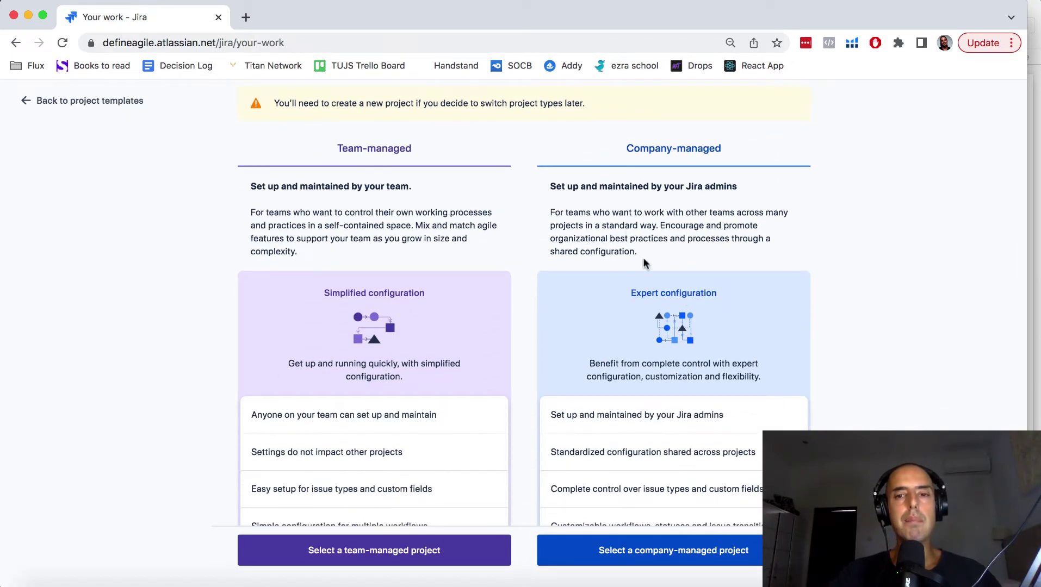
{"action": "scroll", "coordinate": [742, 258], "scroll_direction": "down", "scroll_amount": 1}
{"action": "scroll", "coordinate": [740, 254], "scroll_direction": "down", "scroll_amount": 8}
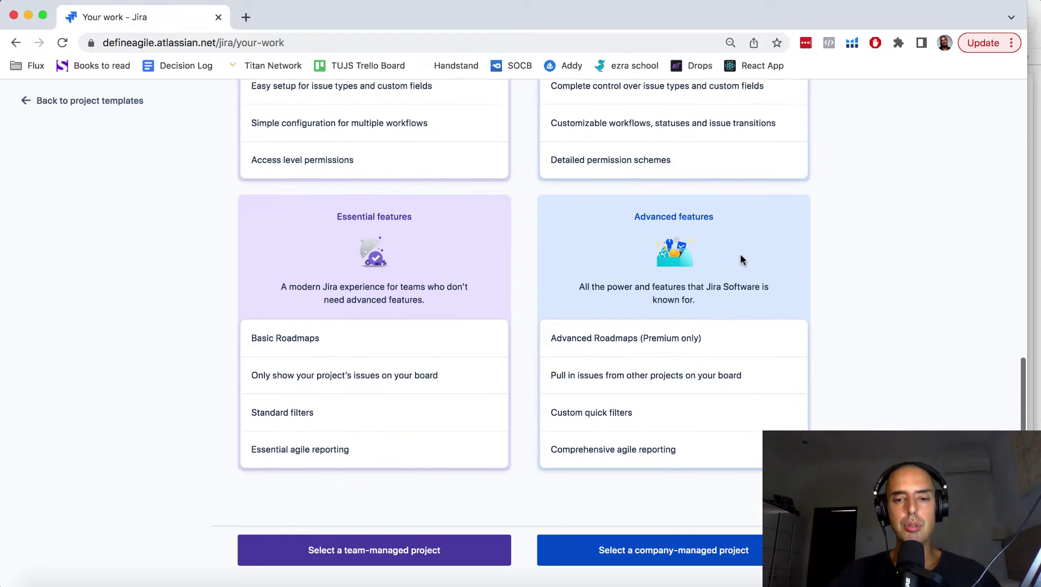
- Create the company-managed Scrum project 'KanbanScrumProject' with key KAN
{"action": "left_click", "coordinate": [680, 555]}
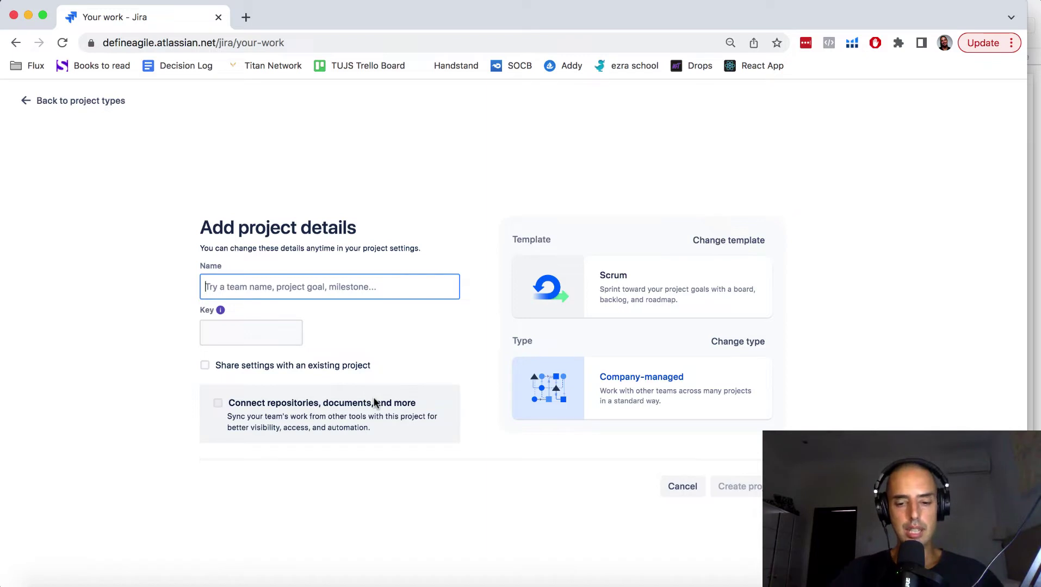
{"action": "type", "text": "KanbanScrumP"}
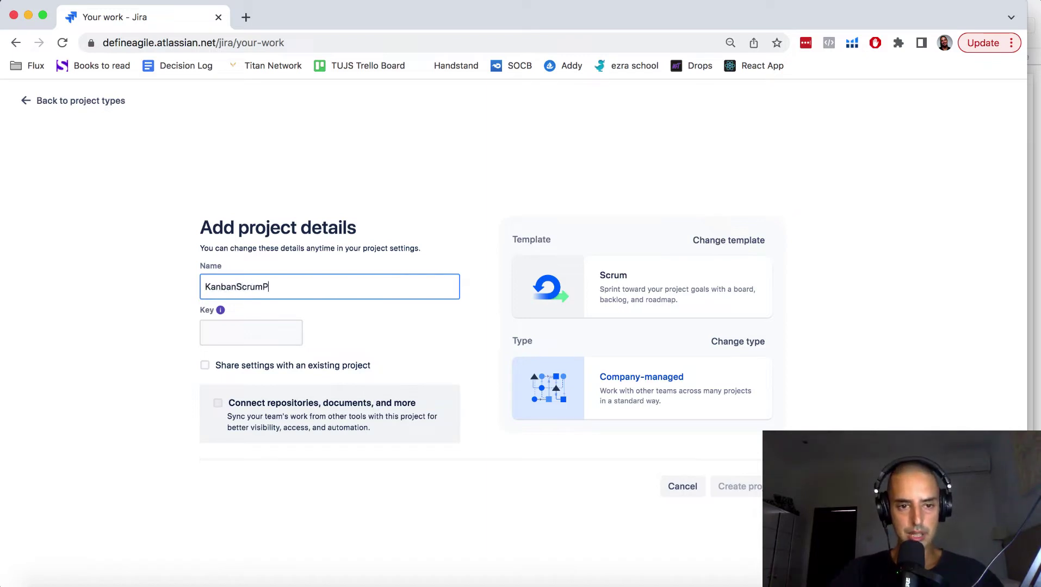
{"action": "type", "text": "roject"}
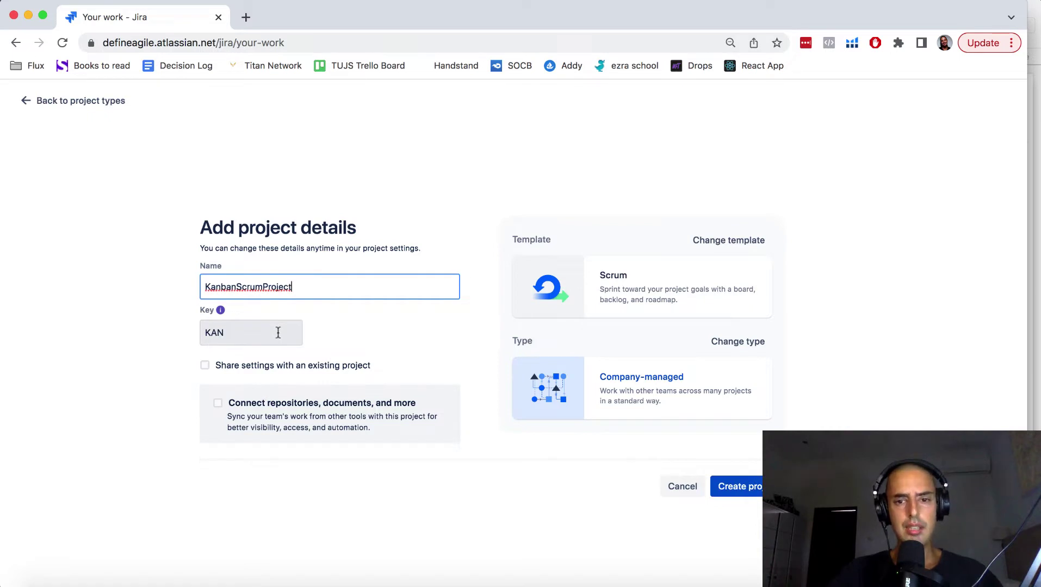
{"action": "left_click", "coordinate": [741, 488]}
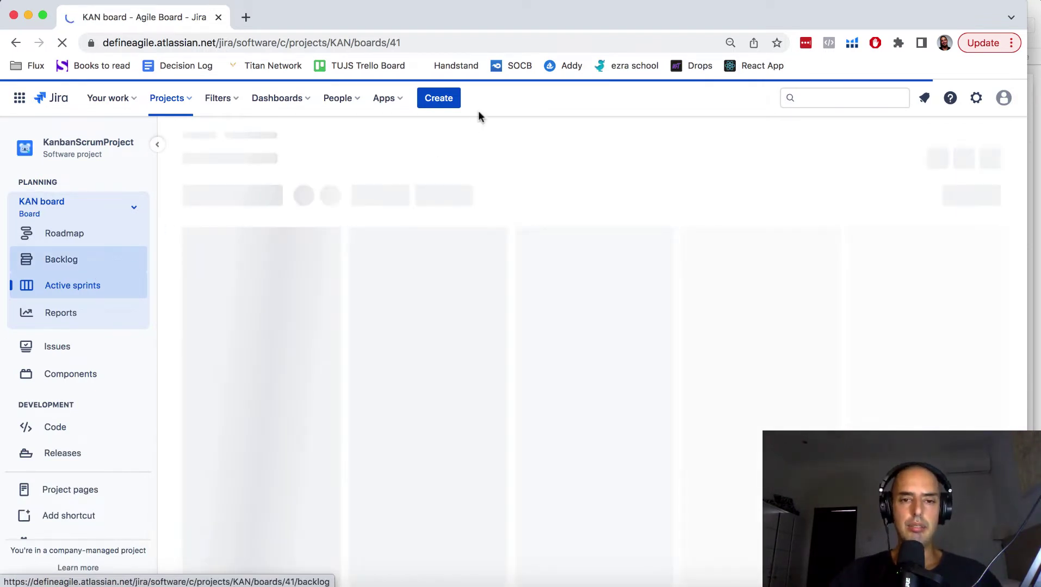
- Create the story 'Test Story' (KAN-1) and view it in the project backlog
{"action": "left_click", "coordinate": [439, 99]}
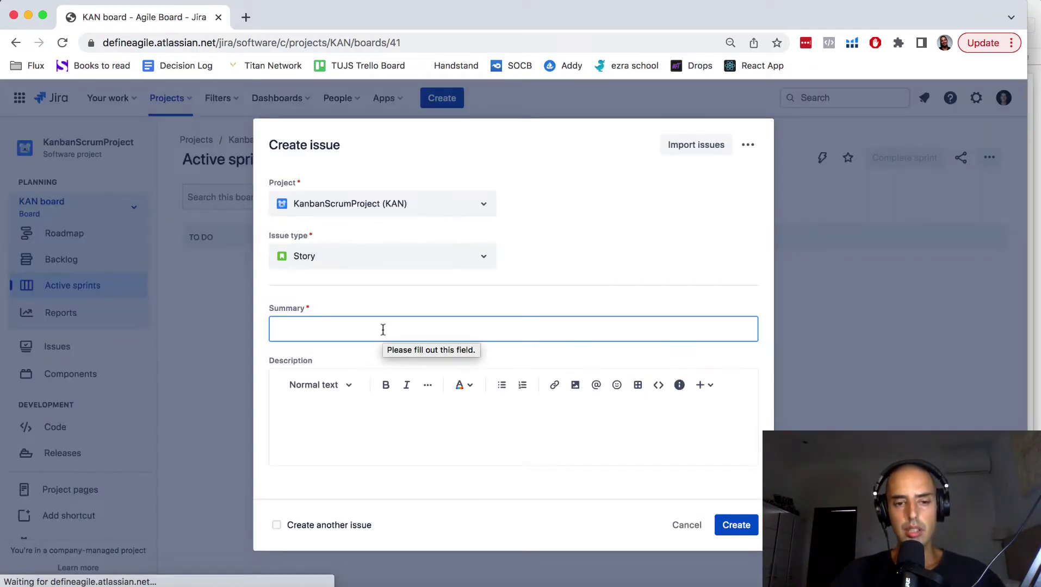
{"action": "type", "text": "Test Stor"}
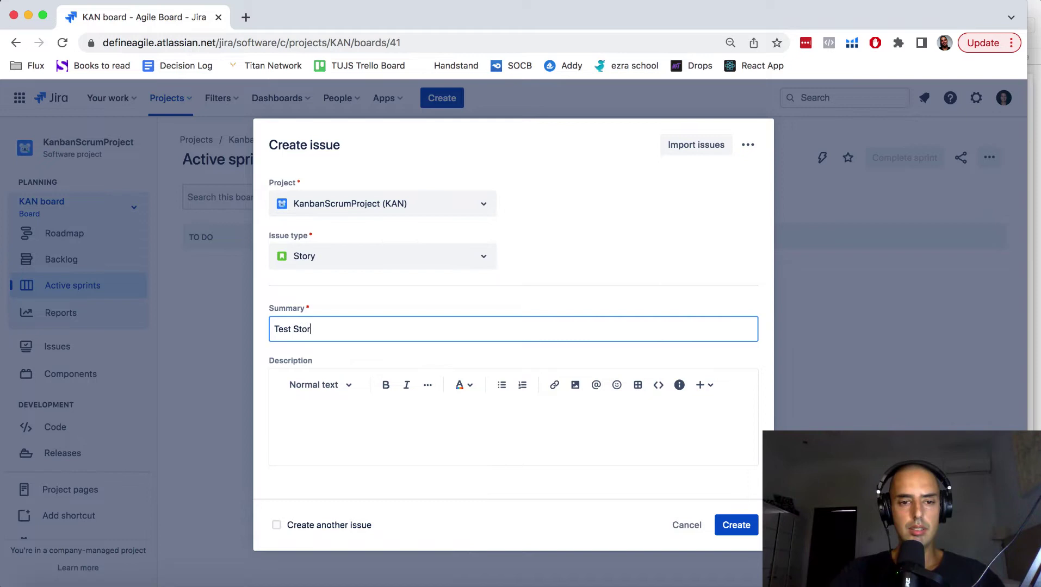
{"action": "type", "text": "y"}
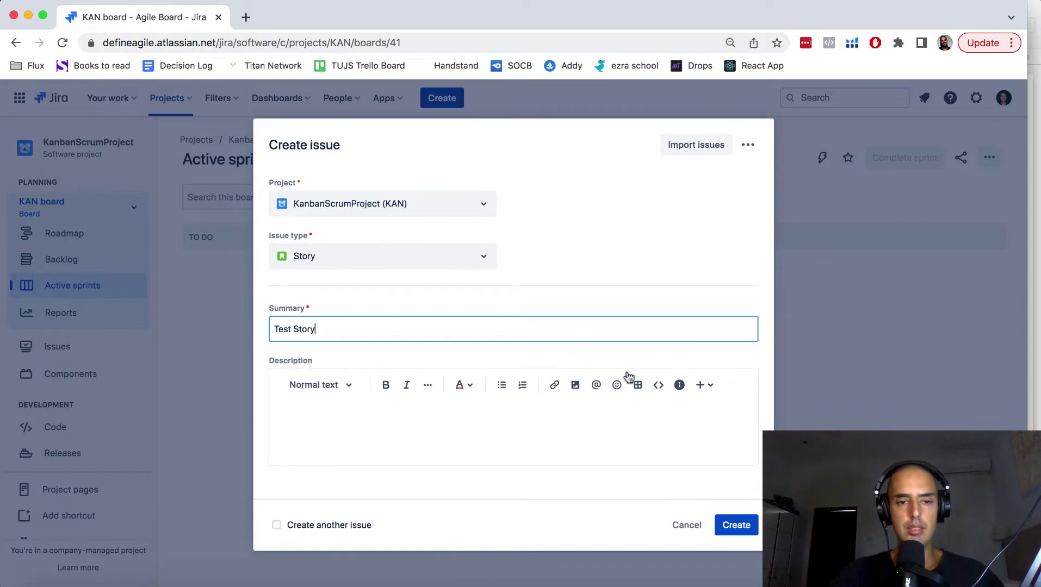
{"action": "left_click", "coordinate": [739, 526]}
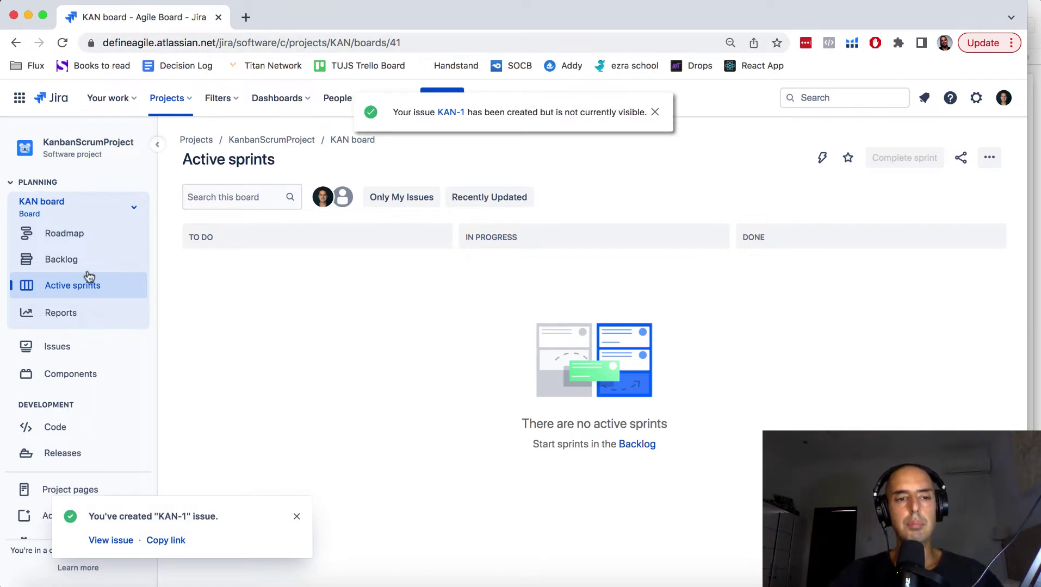
{"action": "left_click", "coordinate": [71, 269]}
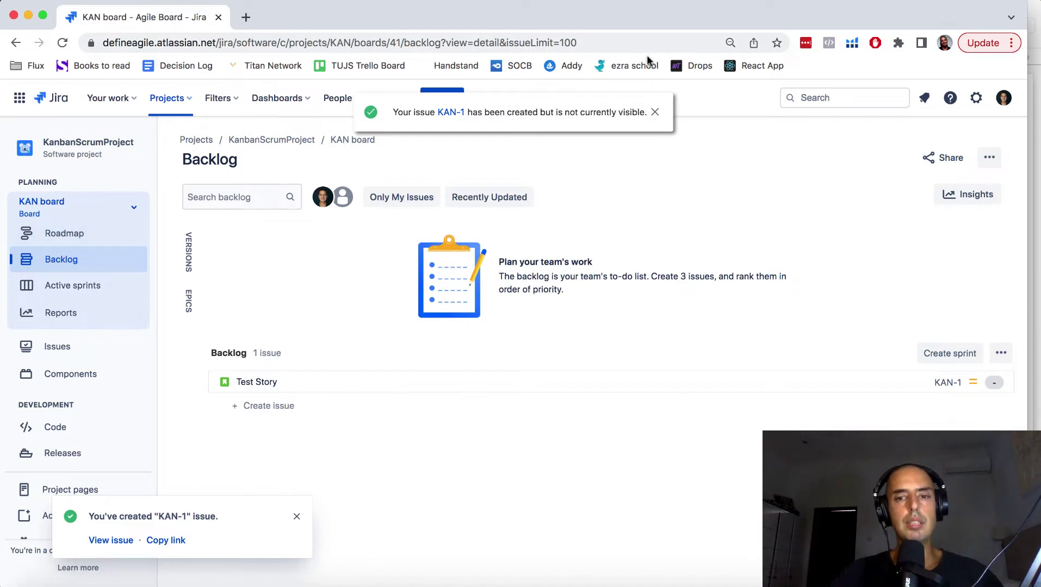
{"action": "left_click", "coordinate": [656, 113]}
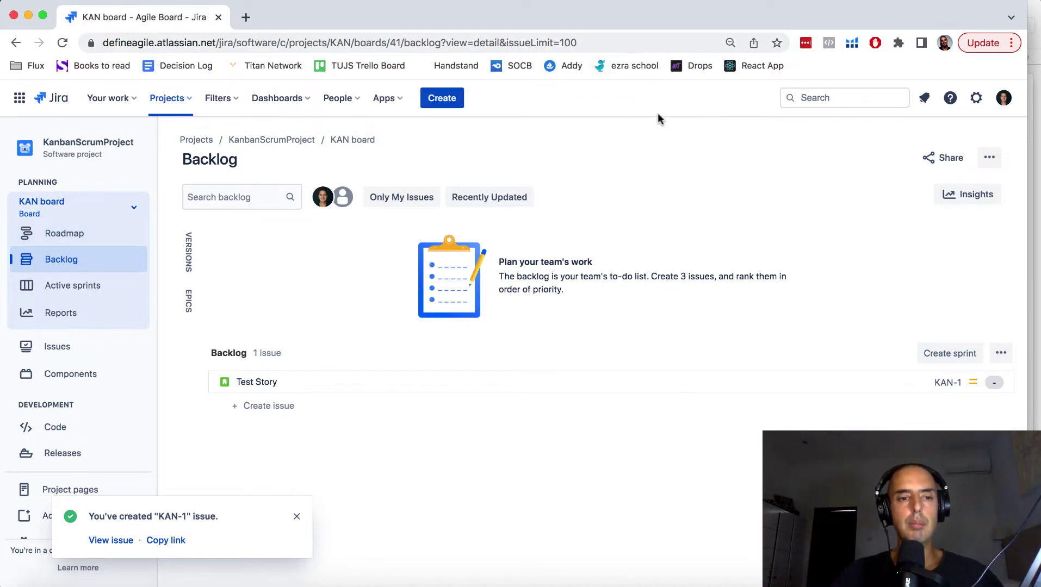
- Go to the KAN board's Active sprints page, which shows no active sprints
{"action": "left_click", "coordinate": [104, 287]}
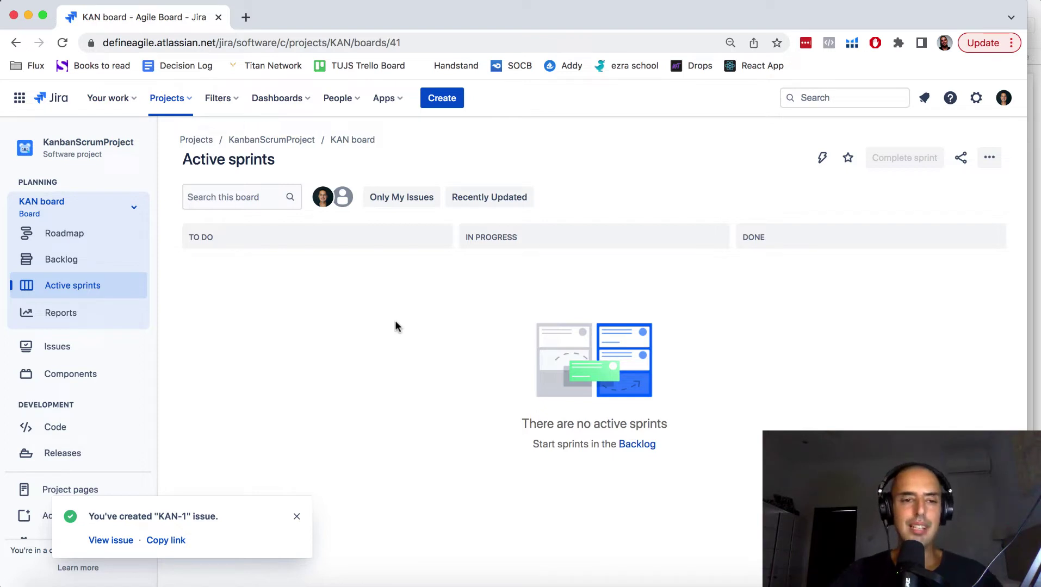
- Create a Kanban board named 'PO Board' for the existing KanbanScrumProject (KAN) project
{"action": "left_click", "coordinate": [135, 209]}
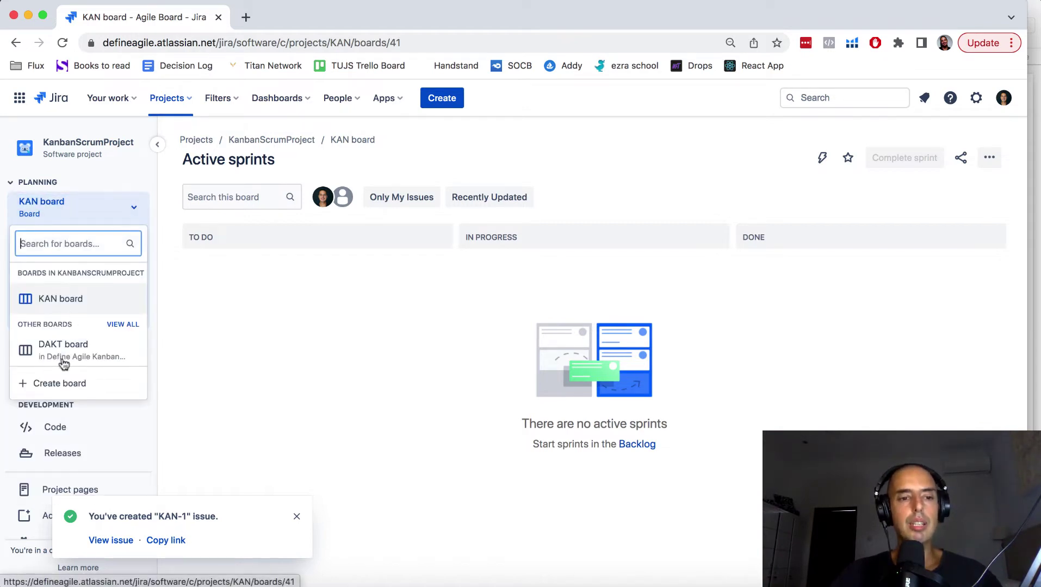
{"action": "left_click", "coordinate": [57, 386]}
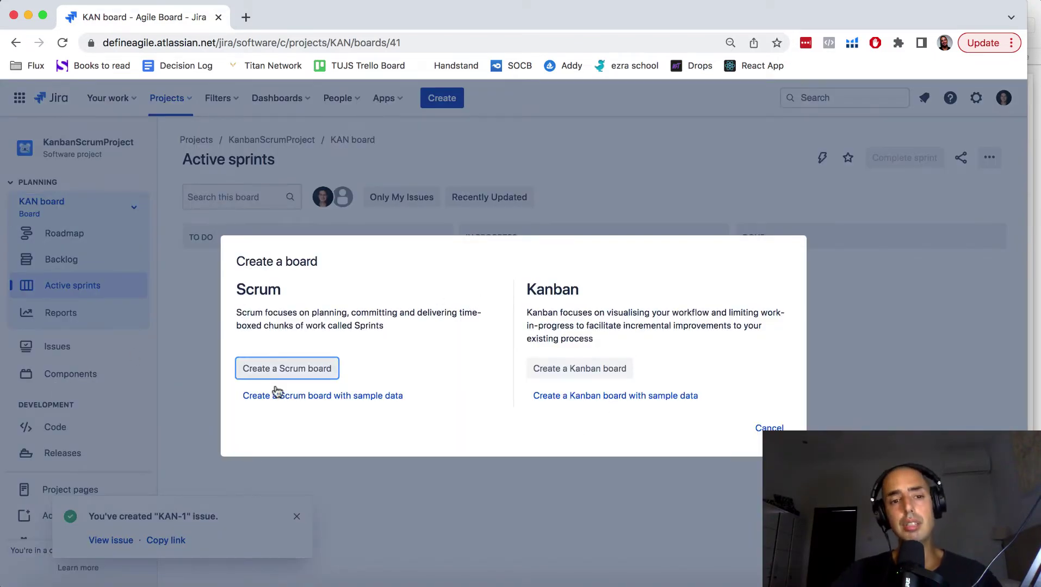
{"action": "left_click", "coordinate": [603, 372]}
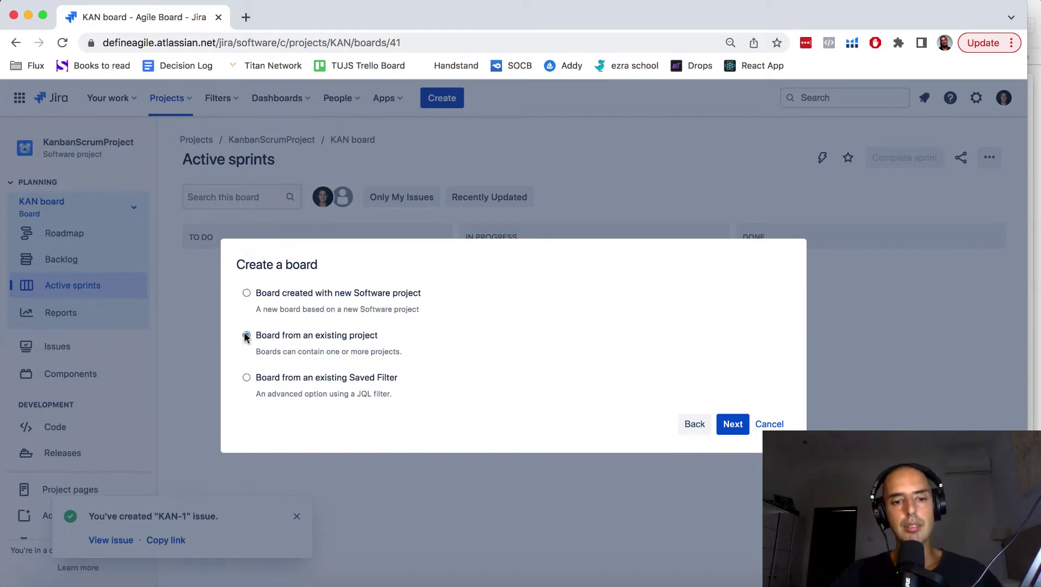
{"action": "left_click", "coordinate": [733, 425]}
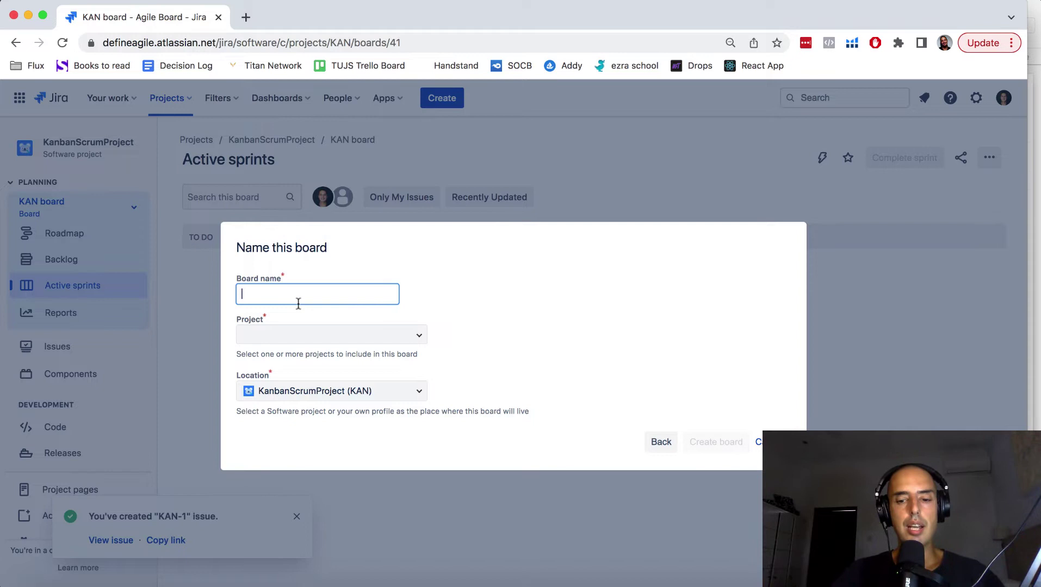
{"action": "type", "text": "PO Board"}
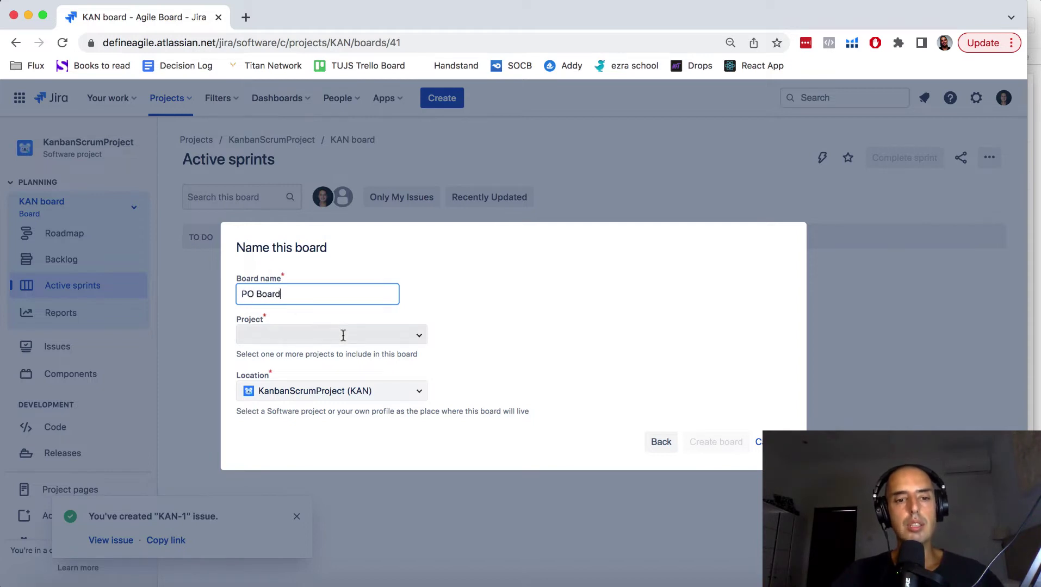
{"action": "left_click", "coordinate": [346, 337]}
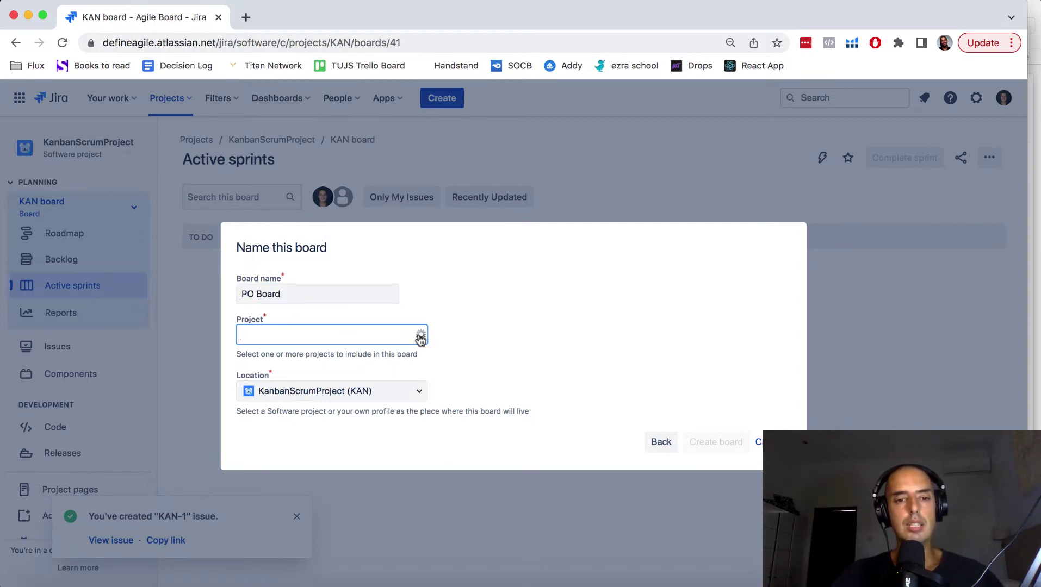
{"action": "scroll", "coordinate": [399, 376], "scroll_direction": "down", "scroll_amount": 5}
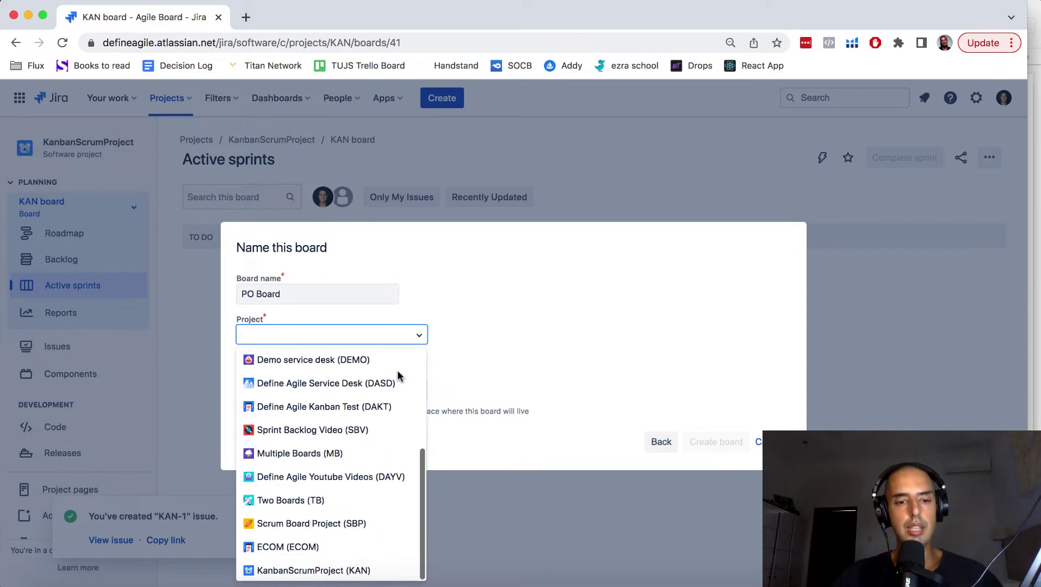
{"action": "left_click", "coordinate": [366, 569]}
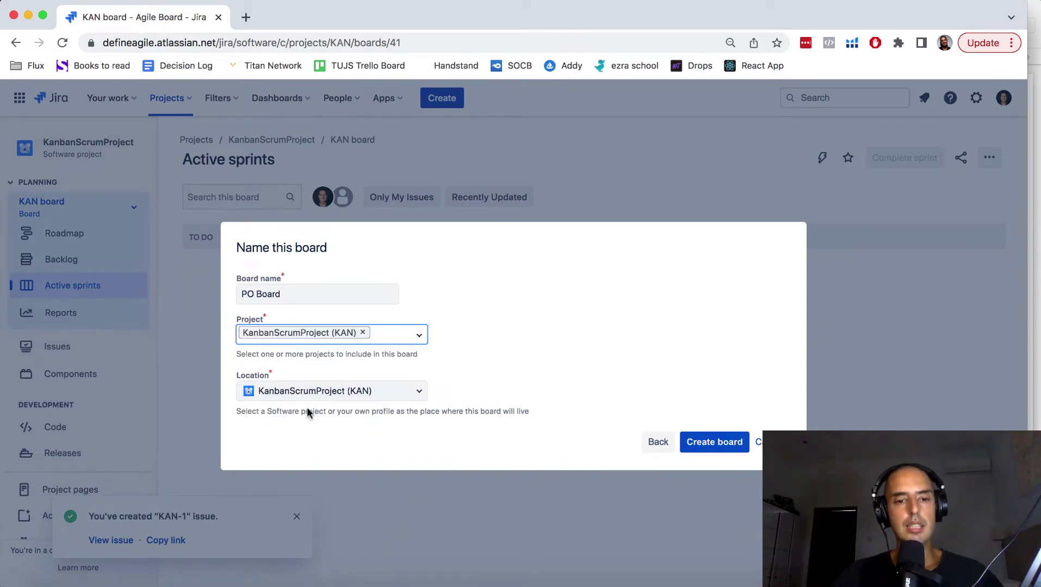
{"action": "left_click", "coordinate": [712, 447]}
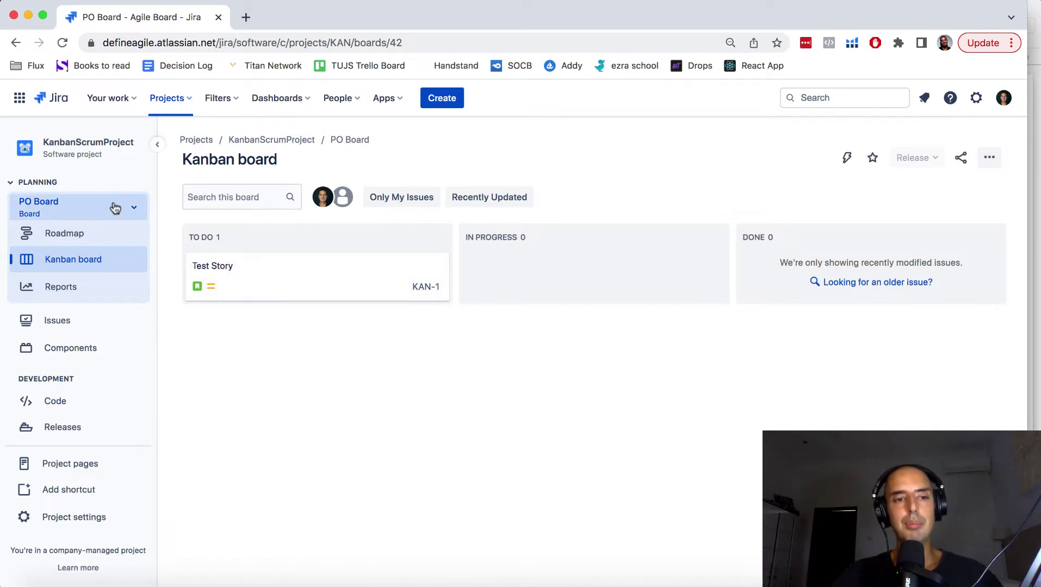
{"action": "left_click", "coordinate": [133, 208]}
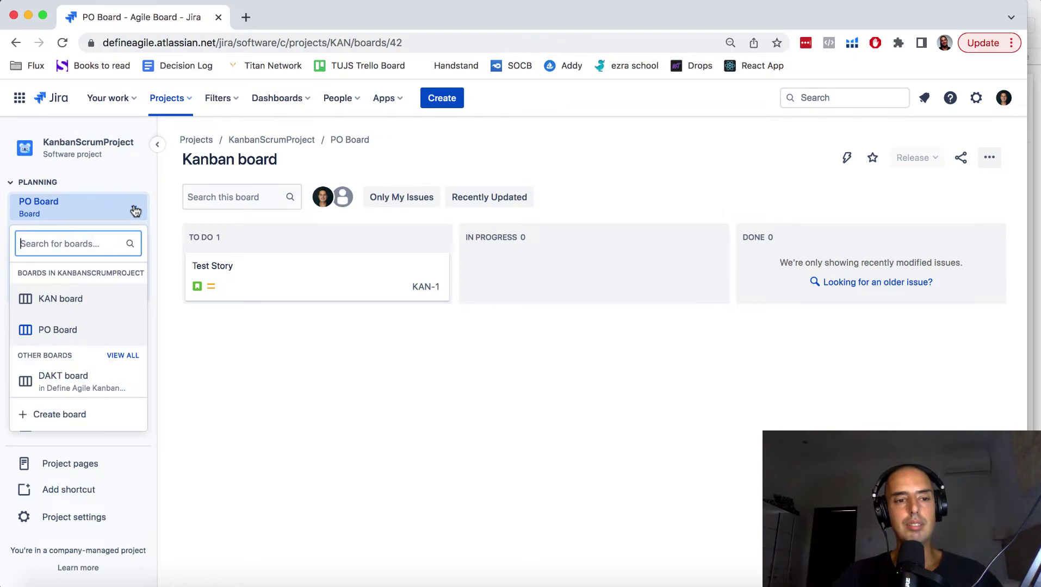
{"action": "left_click", "coordinate": [70, 299]}
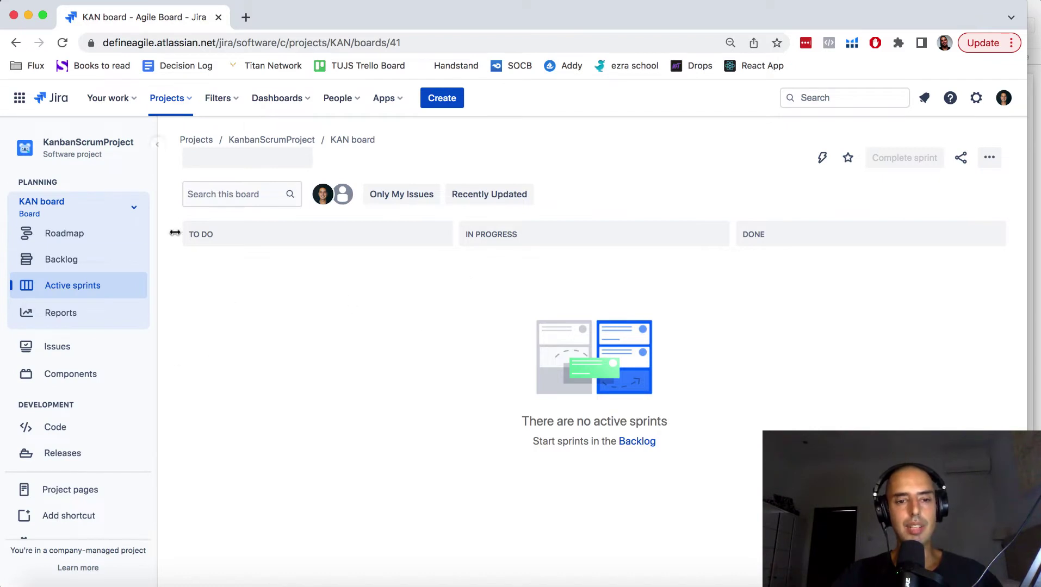
{"action": "left_click", "coordinate": [60, 260]}
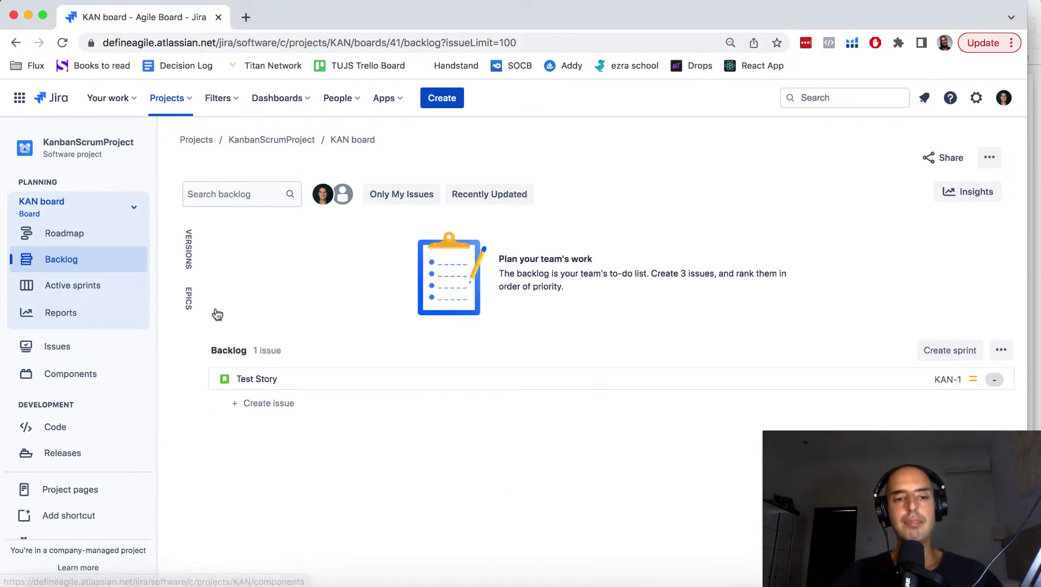
{"action": "left_click", "coordinate": [134, 207]}
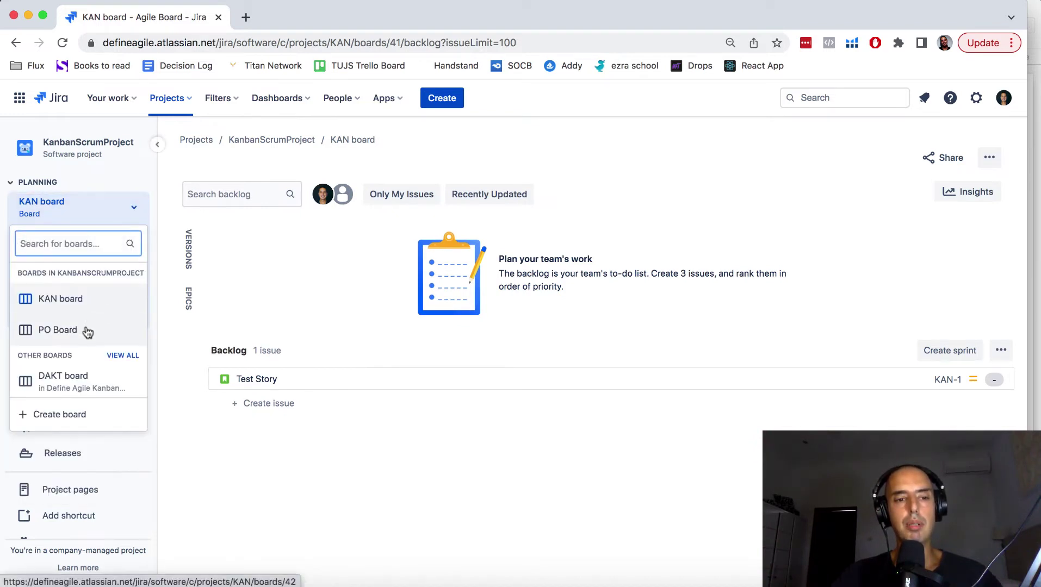
{"action": "left_click", "coordinate": [86, 326]}
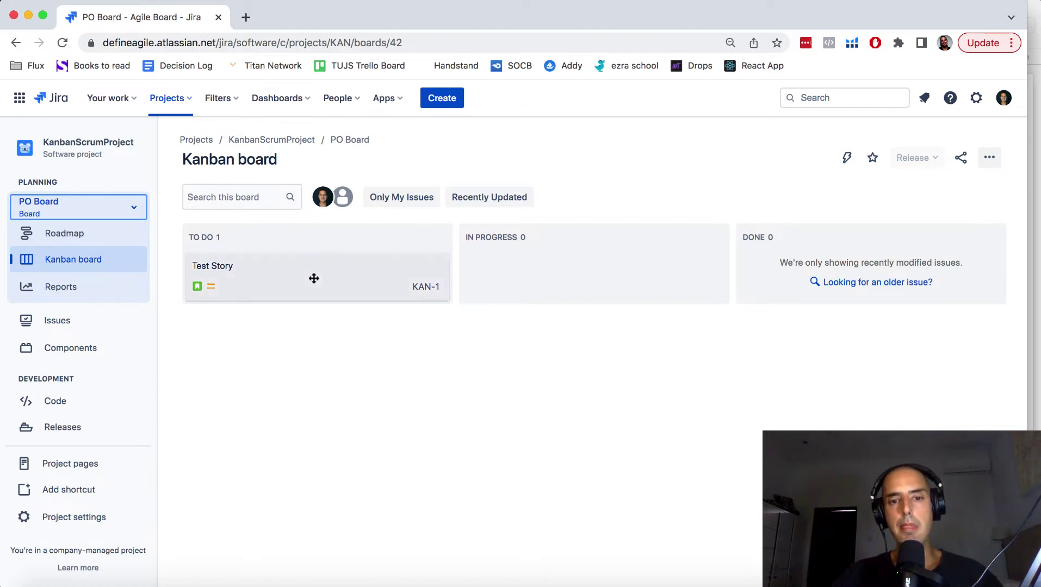
- Move Test Story to In Progress on the PO Board, then go to the KAN board backlog
{"action": "left_click_drag", "start_coordinate": [313, 279], "coordinate": [561, 279]}
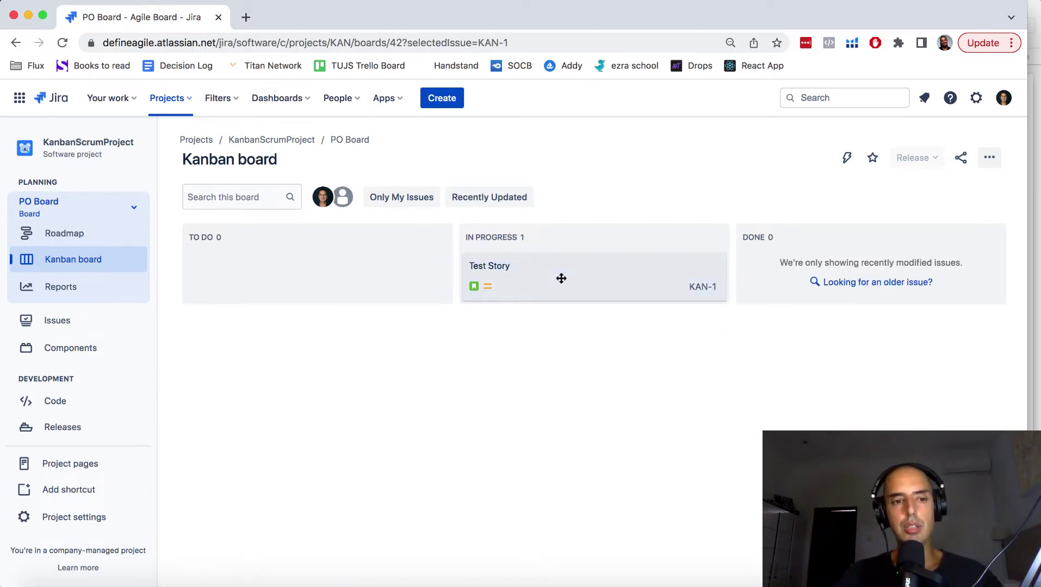
{"action": "left_click", "coordinate": [129, 212]}
{"action": "left_click", "coordinate": [96, 300]}
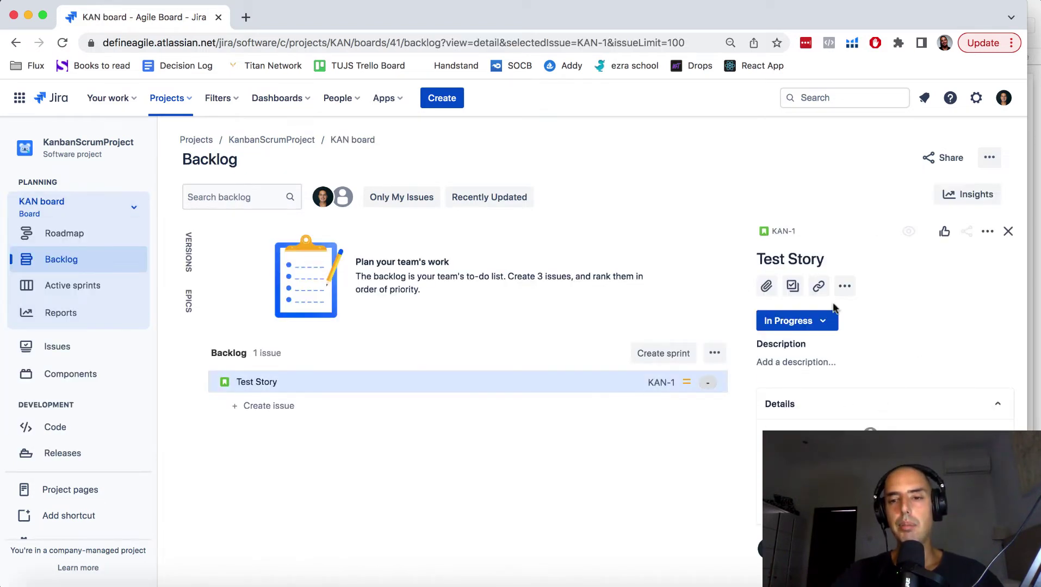
{"action": "left_click", "coordinate": [1008, 231]}
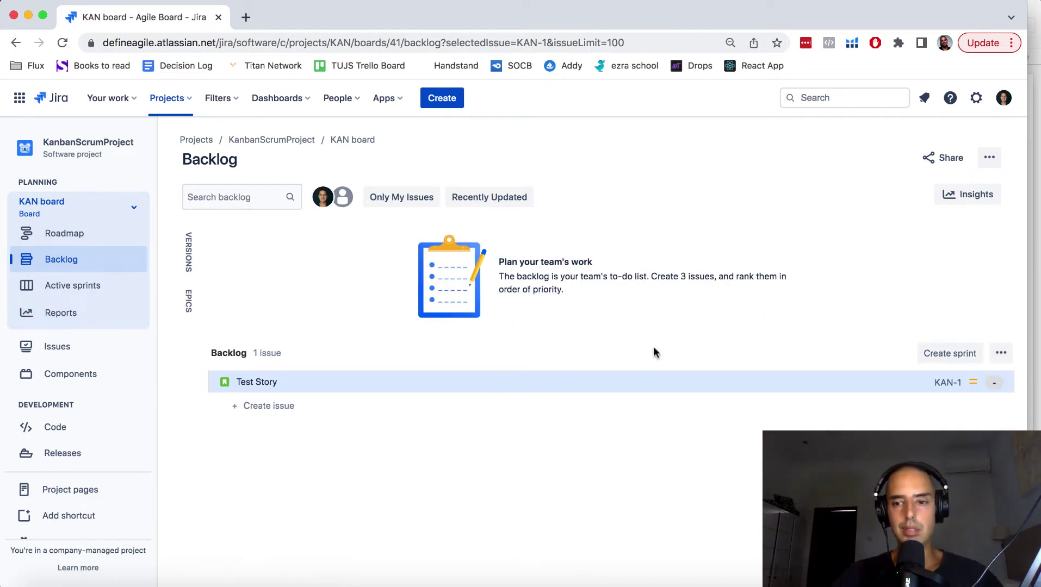
- Create KAN Sprint 1 containing Test Story and start it
{"action": "left_click", "coordinate": [971, 357]}
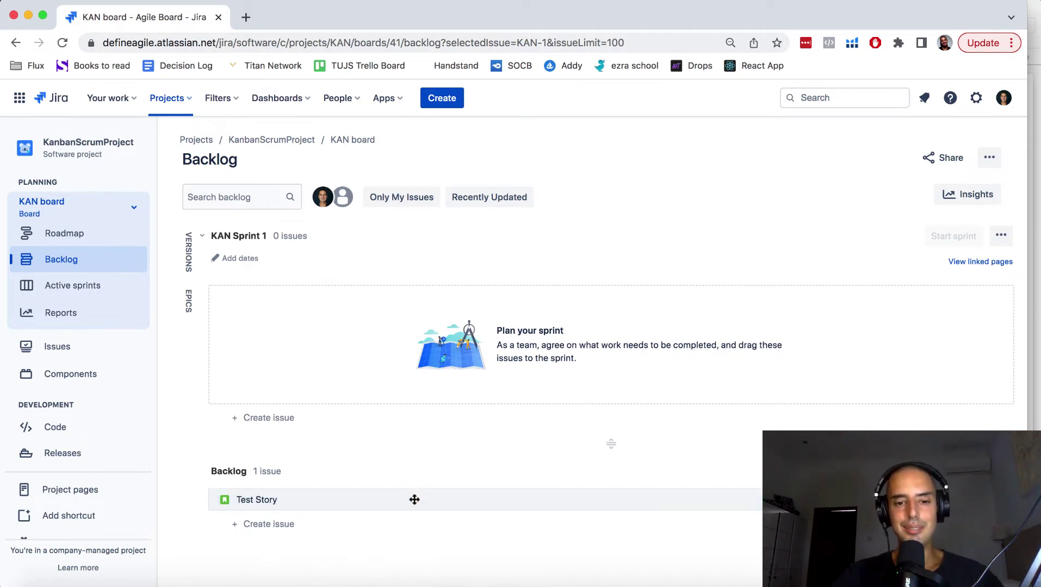
{"action": "left_click_drag", "start_coordinate": [413, 499], "coordinate": [423, 324]}
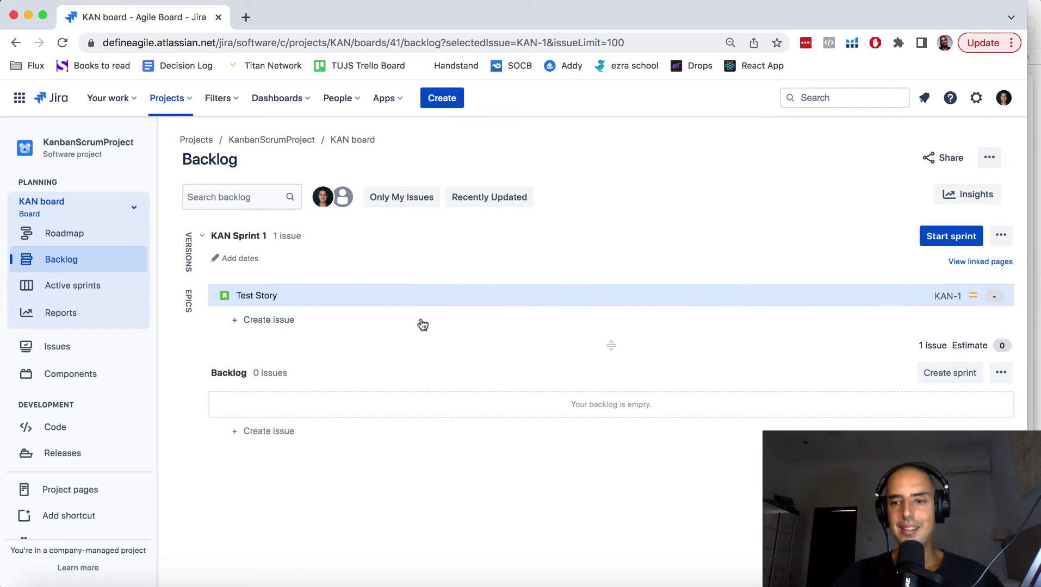
{"action": "left_click", "coordinate": [950, 236]}
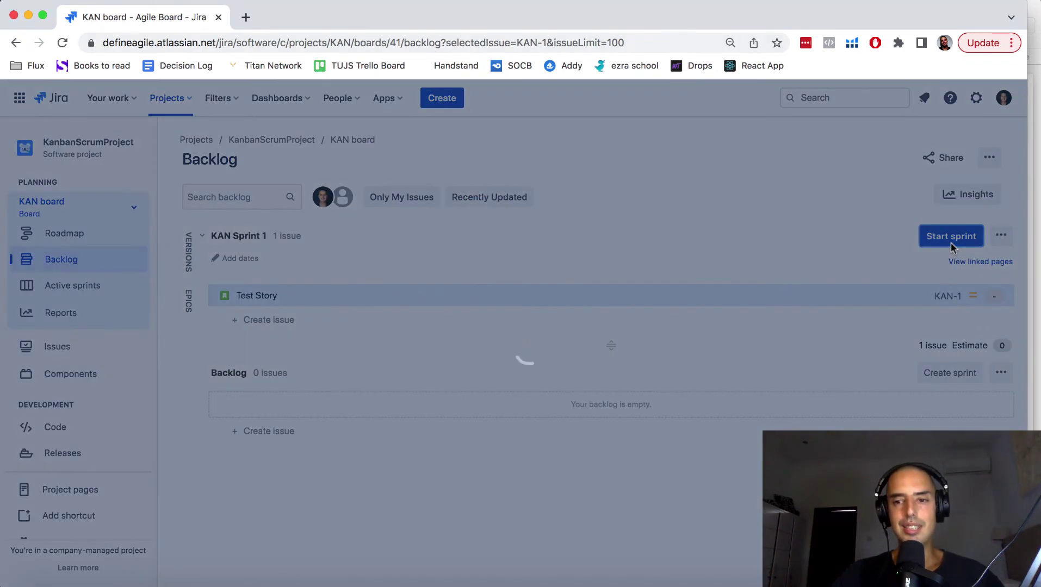
{"action": "left_click", "coordinate": [629, 523]}
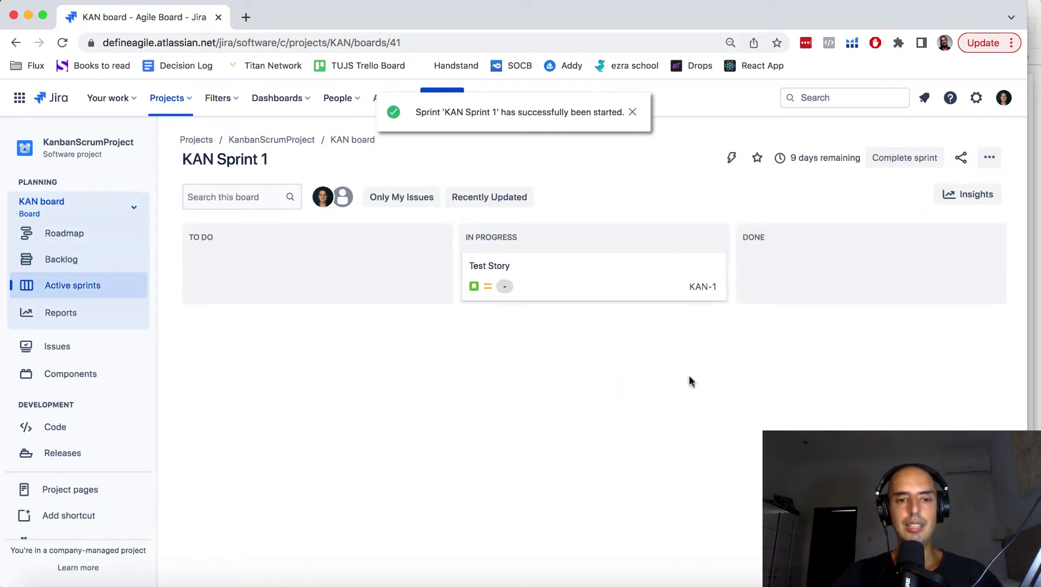
- Move Test Story back to To Do on the PO Board, then return to the KAN board
{"action": "left_click", "coordinate": [135, 209]}
{"action": "left_click", "coordinate": [64, 330]}
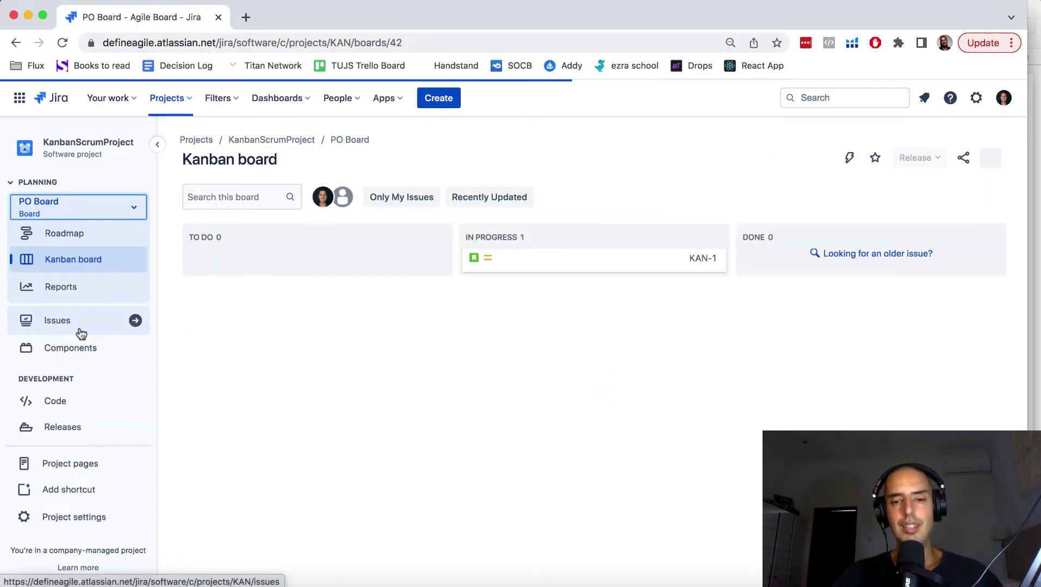
{"action": "left_click_drag", "start_coordinate": [583, 284], "coordinate": [263, 272]}
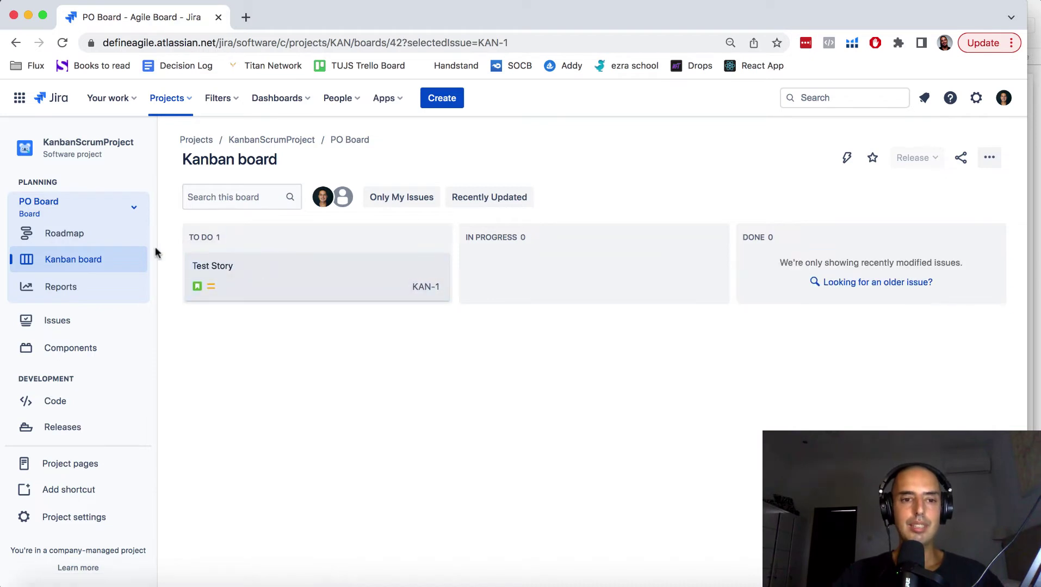
{"action": "left_click", "coordinate": [132, 205]}
{"action": "left_click", "coordinate": [82, 303]}
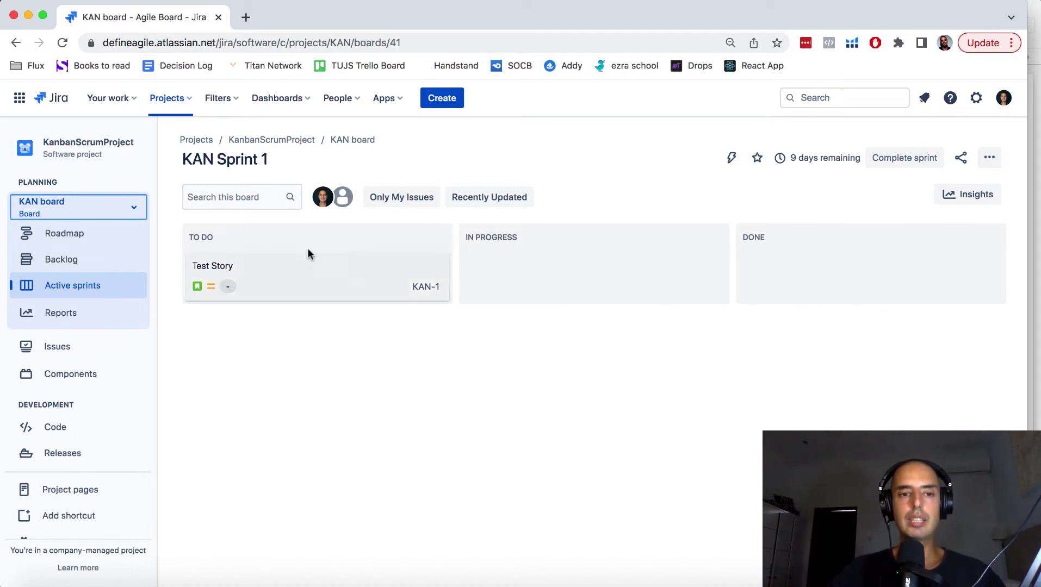
- Switch to the PO Board and open its board settings Columns page
{"action": "left_click", "coordinate": [85, 211]}
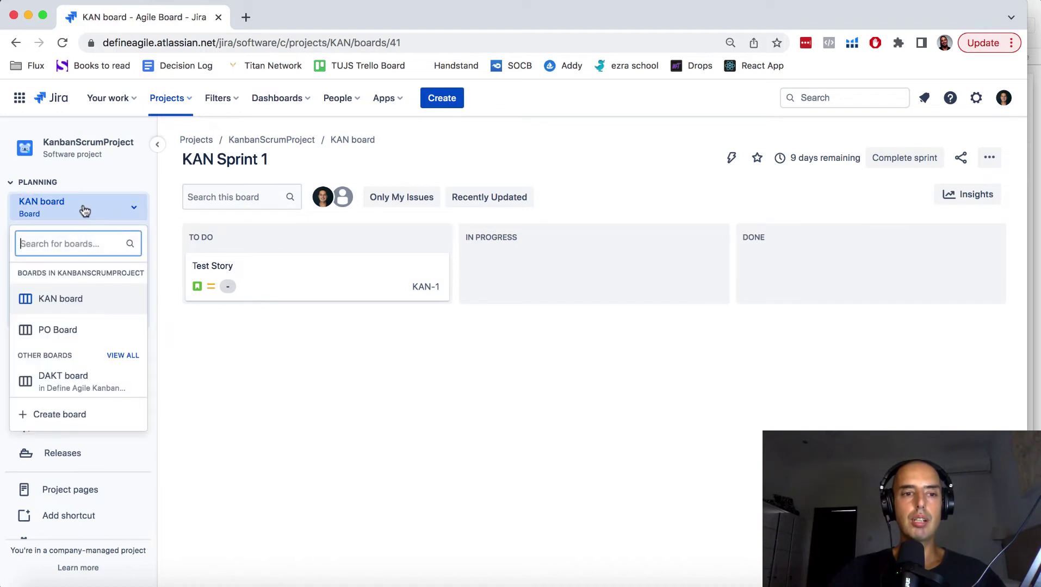
{"action": "left_click", "coordinate": [81, 328]}
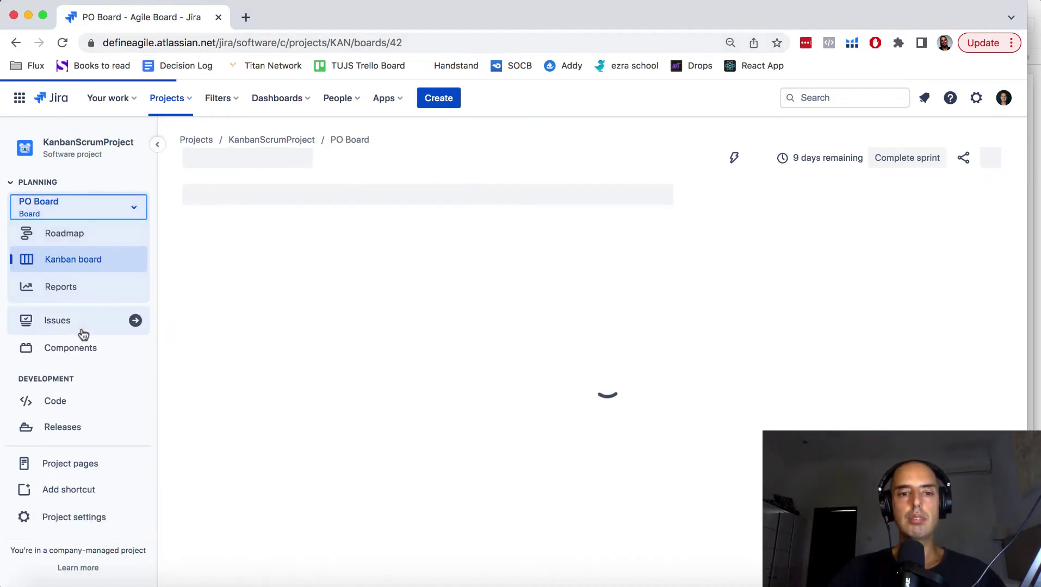
{"action": "left_click", "coordinate": [989, 159]}
{"action": "left_click", "coordinate": [913, 188]}
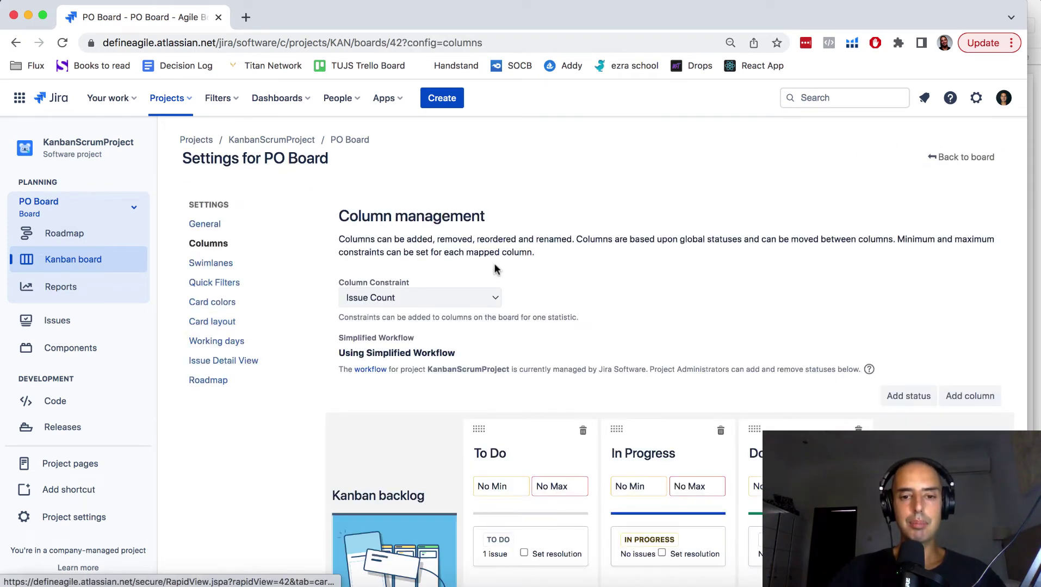
{"action": "scroll", "coordinate": [592, 290], "scroll_direction": "down", "scroll_amount": 5}
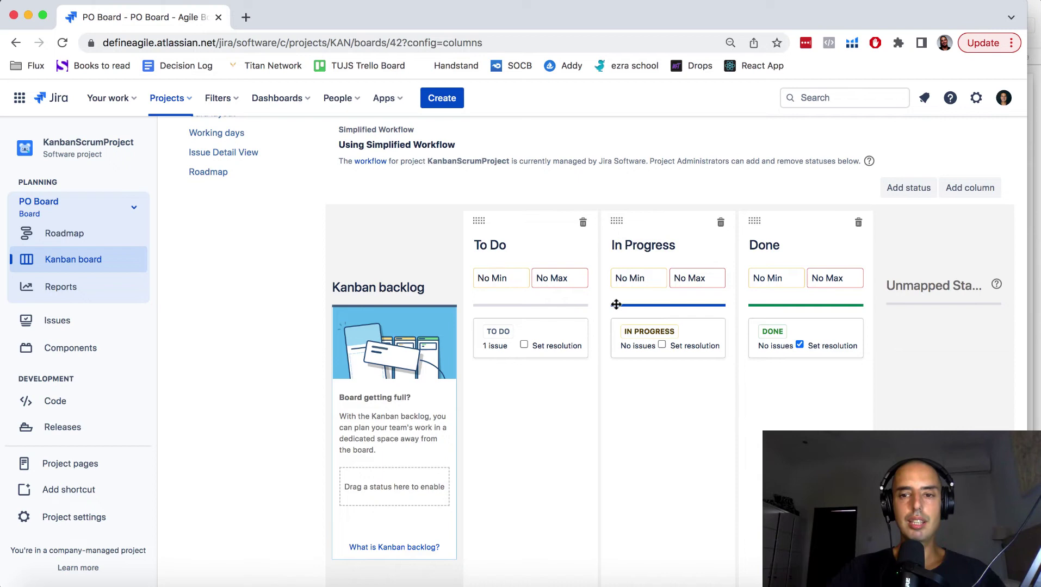
{"action": "scroll", "coordinate": [616, 304], "scroll_direction": "up", "scroll_amount": 1}
- Add a 'StakeHolder Requirements' column and place it right after To Do
{"action": "left_click", "coordinate": [973, 238]}
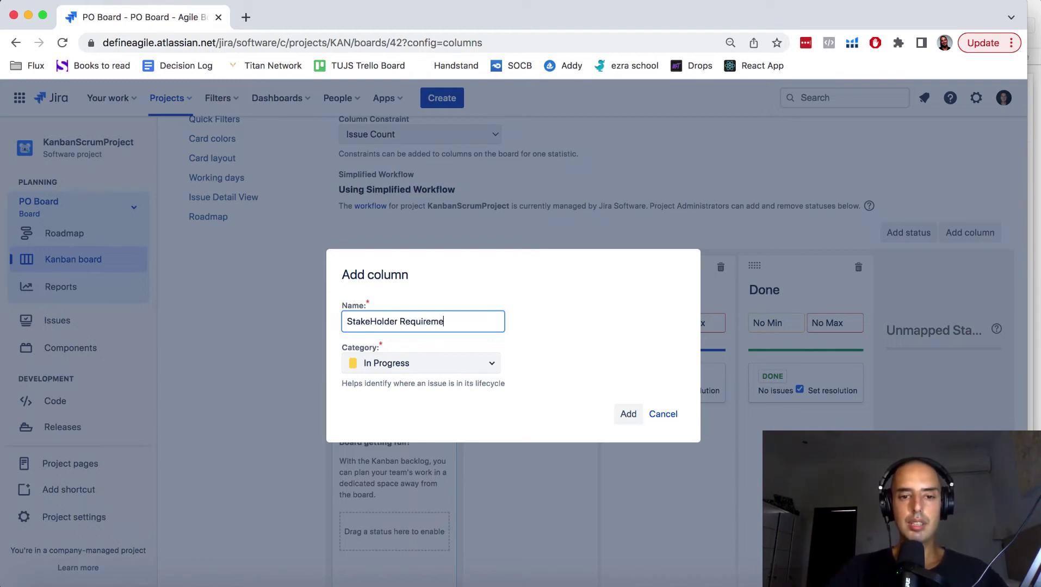
{"action": "left_click", "coordinate": [627, 414]}
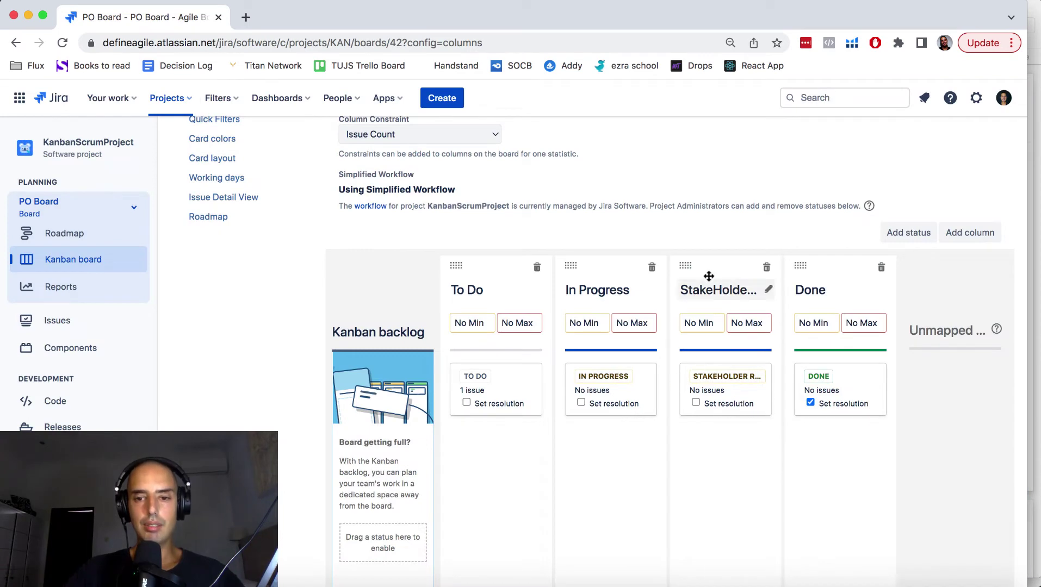
{"action": "left_click_drag", "start_coordinate": [685, 269], "coordinate": [596, 267]}
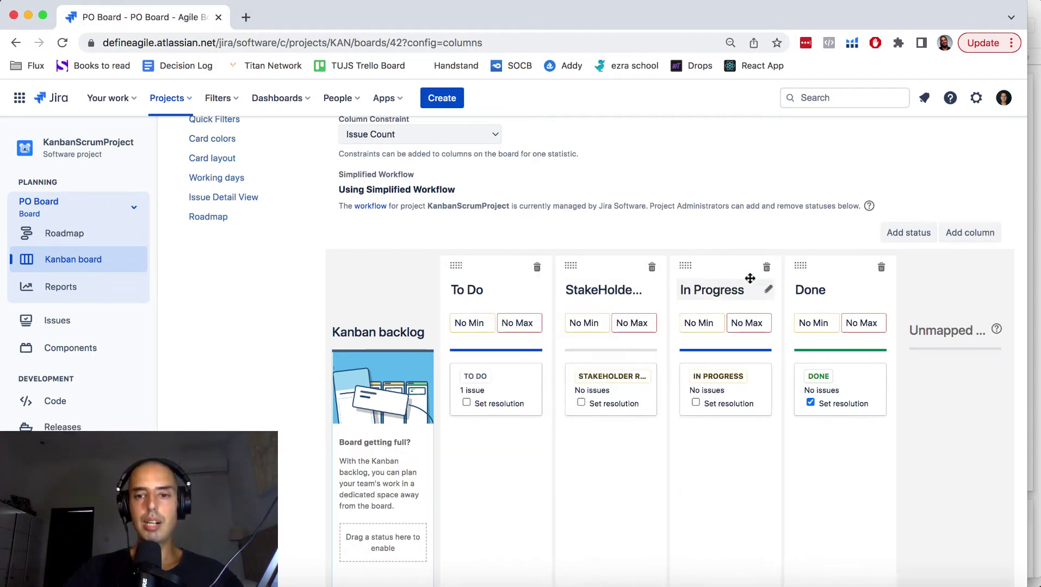
{"action": "scroll", "coordinate": [761, 332], "scroll_direction": "up", "scroll_amount": 2}
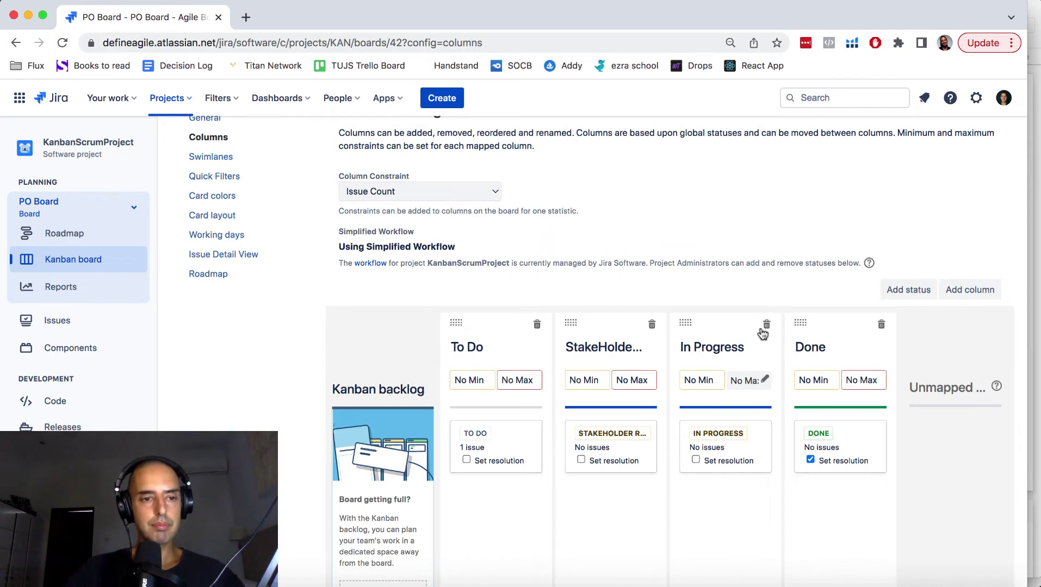
- Delete the In Progress and Done columns, leaving the In Progress status unmapped
{"action": "left_click", "coordinate": [766, 325]}
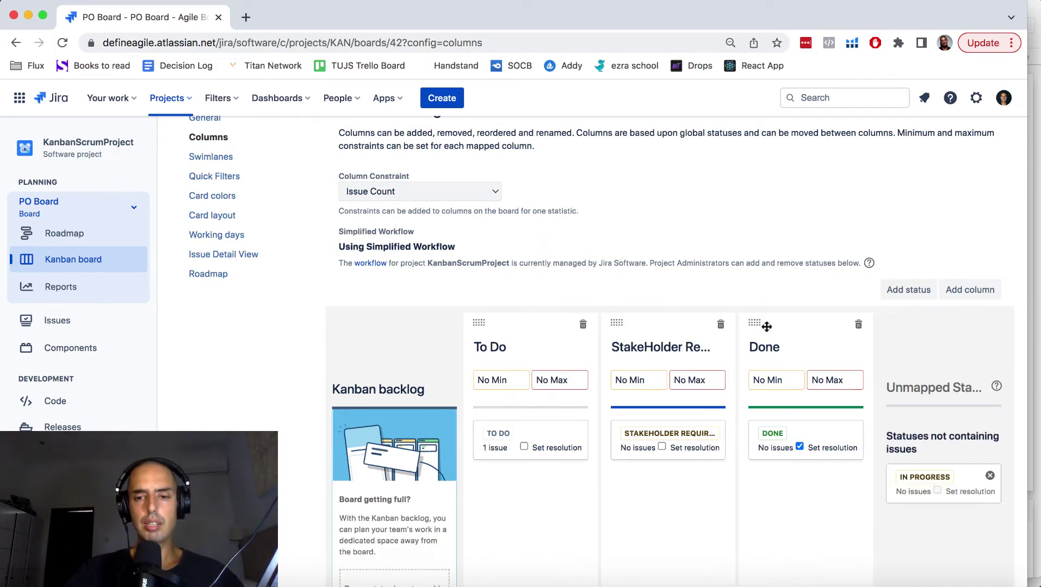
{"action": "left_click", "coordinate": [859, 325]}
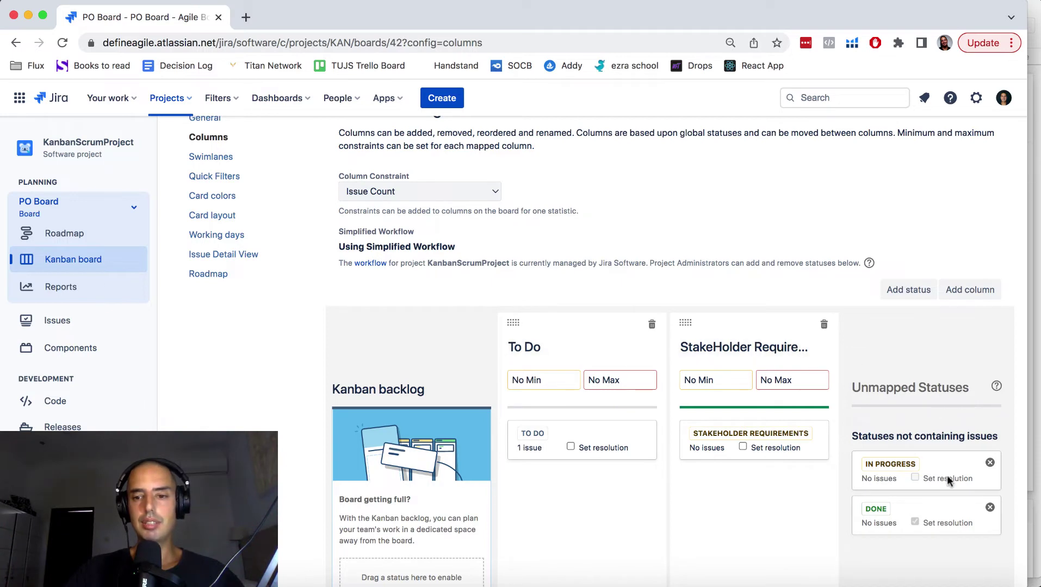
{"action": "left_click_drag", "start_coordinate": [899, 478], "coordinate": [750, 359]}
{"action": "left_click_drag", "start_coordinate": [738, 483], "coordinate": [926, 443]}
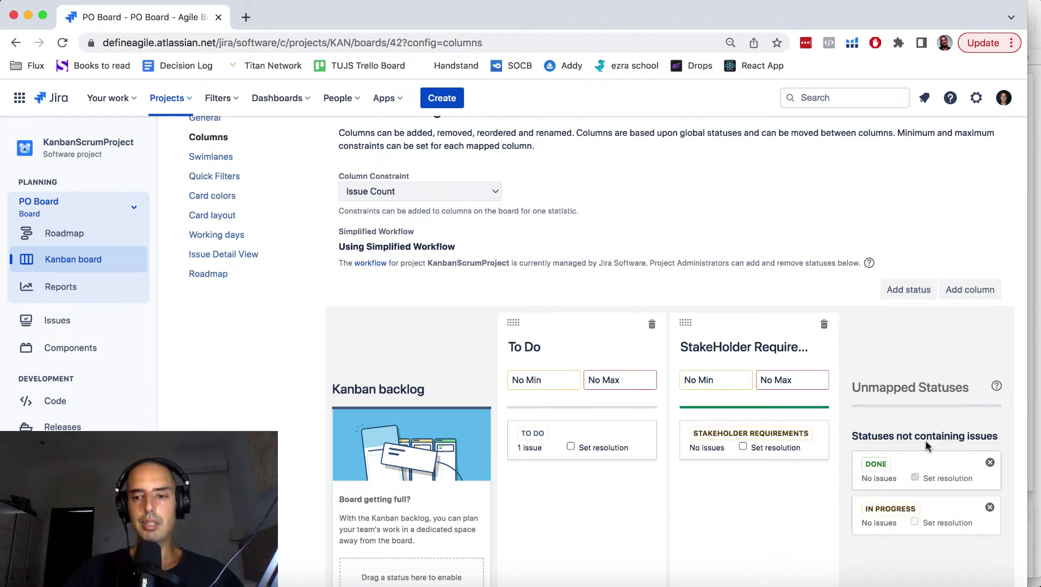
- Add a 'To Dev Board' column after StakeHolder Requirements and map the In Progress status to it
{"action": "left_click", "coordinate": [959, 295]}
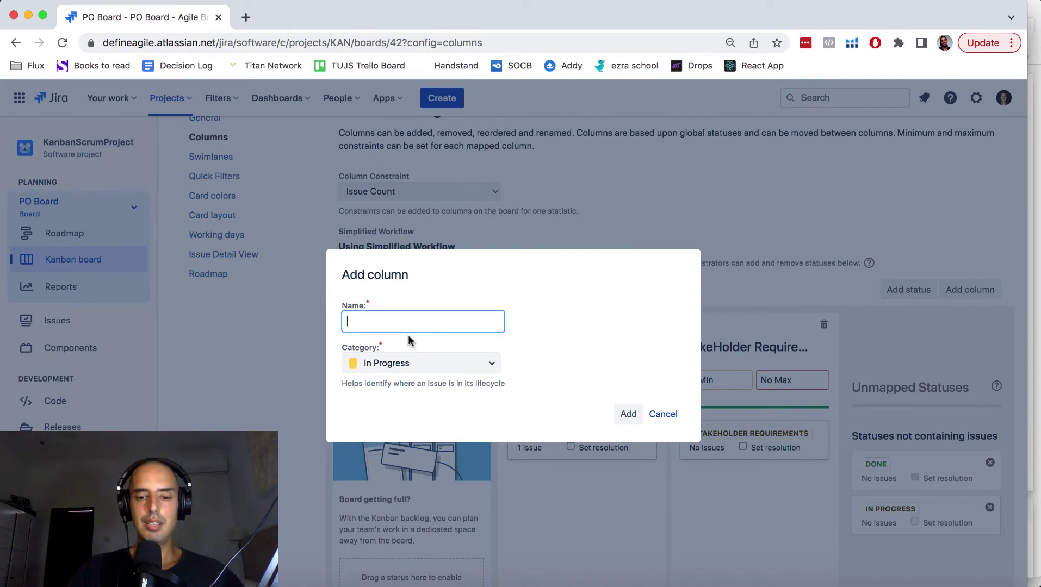
{"action": "type", "text": "To Dev Board"}
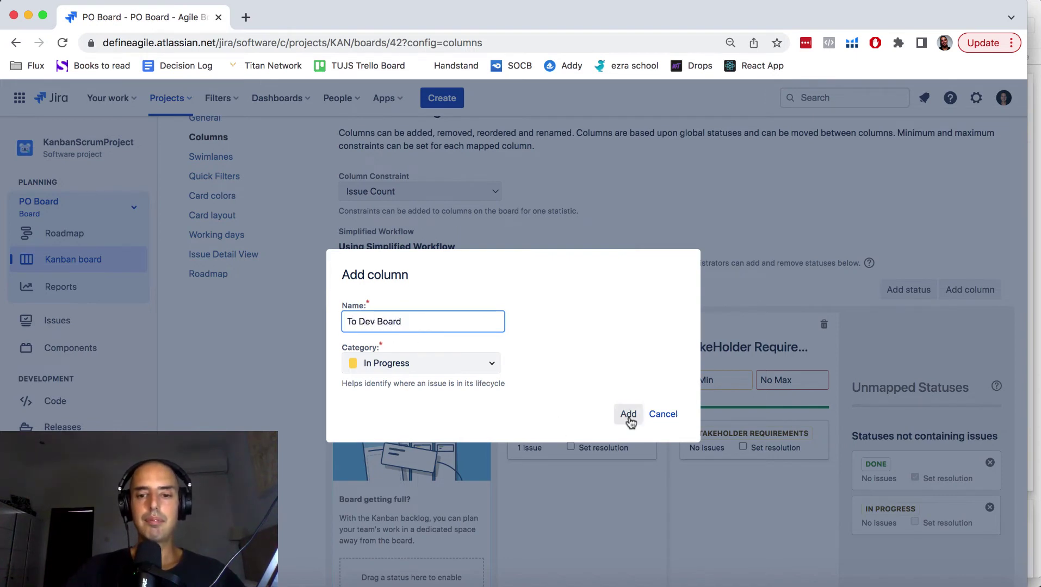
{"action": "left_click", "coordinate": [629, 416]}
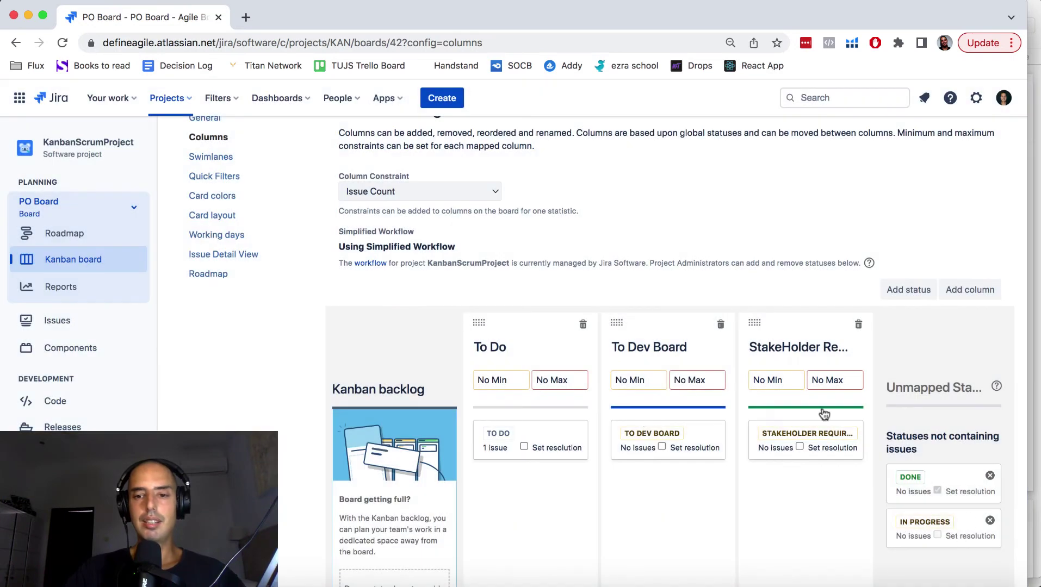
{"action": "left_click_drag", "start_coordinate": [623, 325], "coordinate": [827, 329]}
{"action": "left_click_drag", "start_coordinate": [926, 536], "coordinate": [814, 493]}
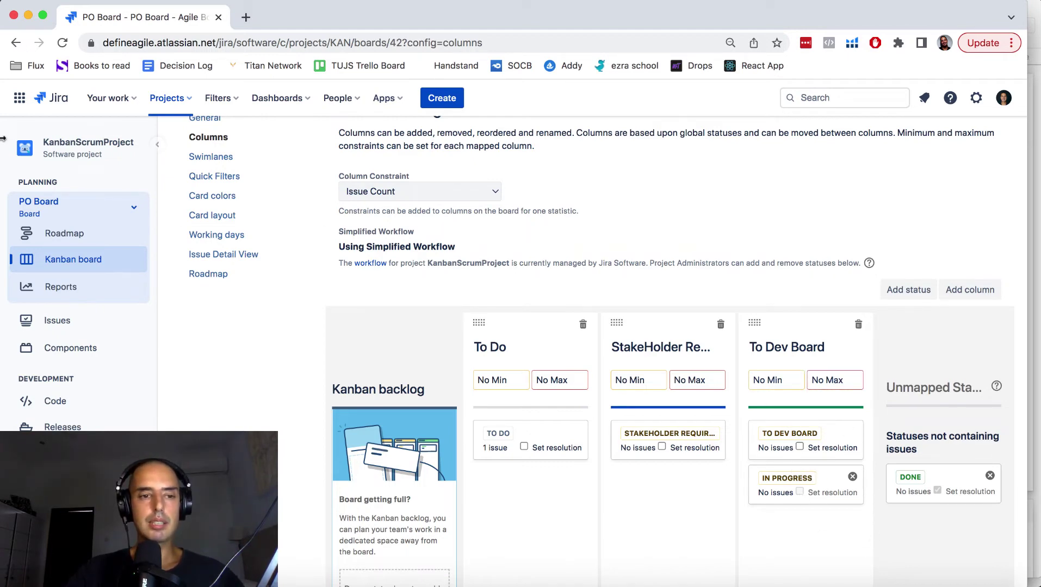
- Look at the KAN board, then switch to the PO Board
{"action": "left_click", "coordinate": [65, 207]}
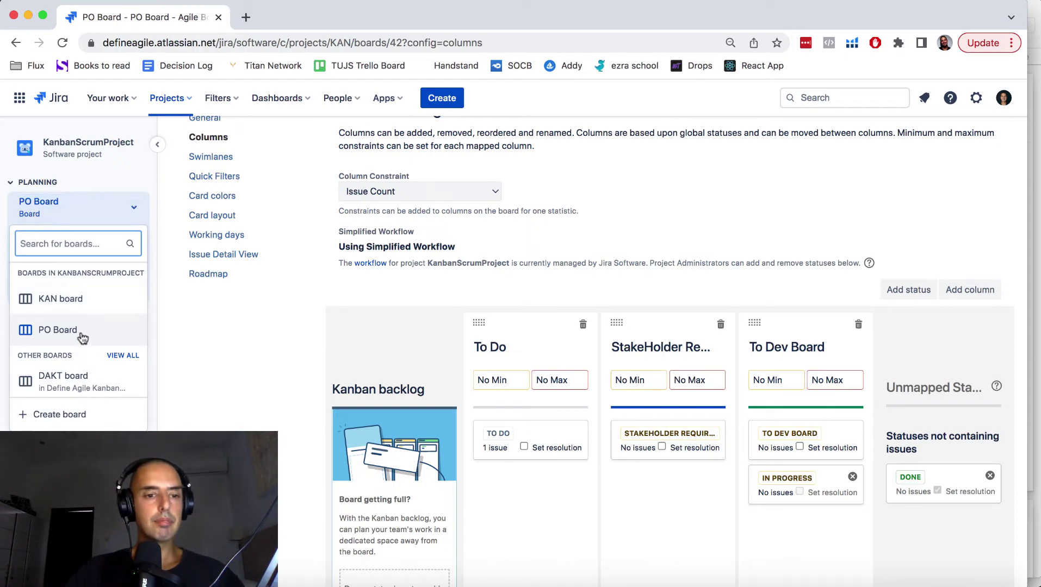
{"action": "left_click", "coordinate": [76, 298]}
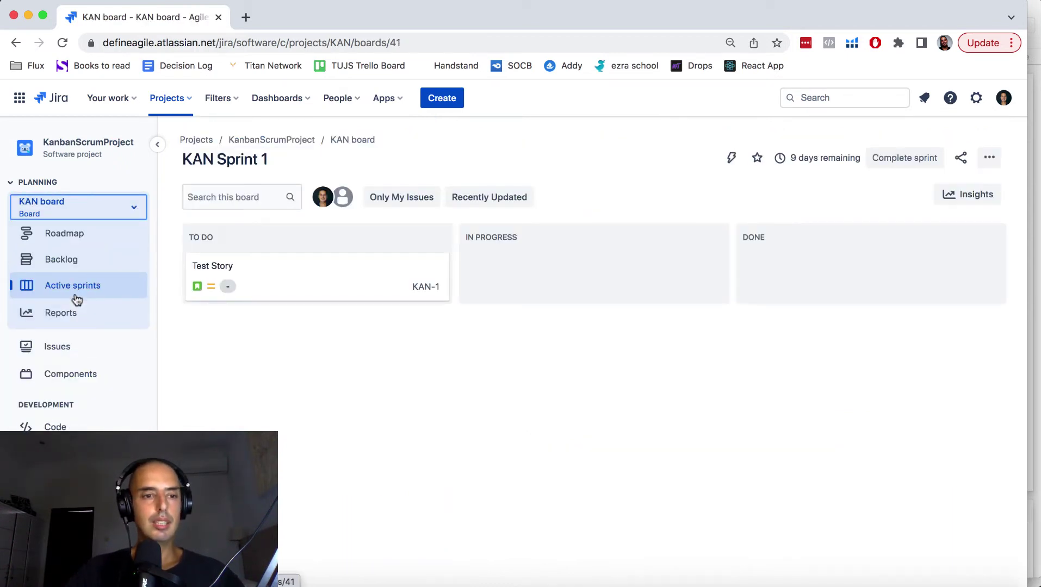
{"action": "left_click", "coordinate": [130, 212]}
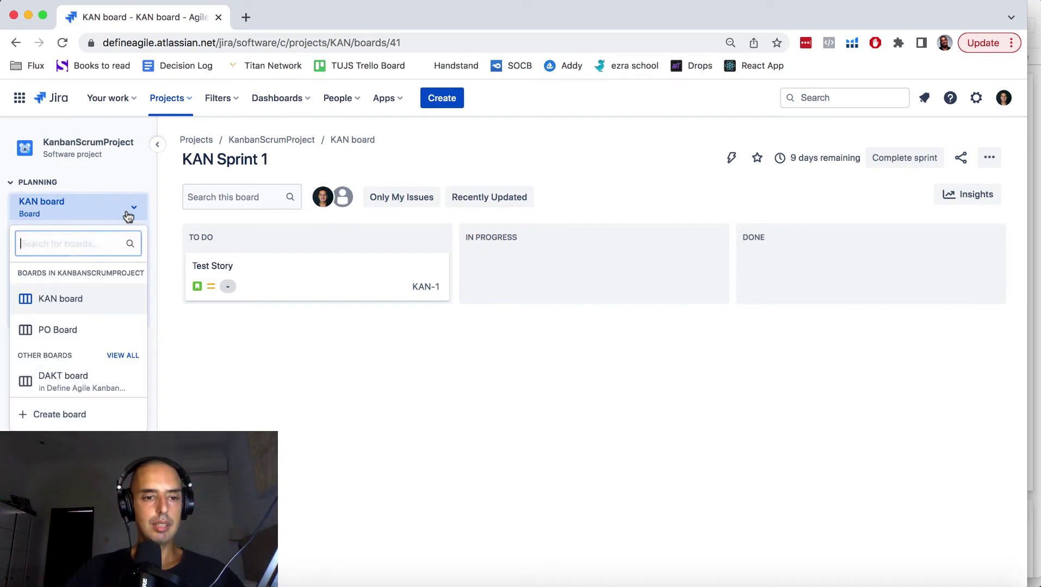
{"action": "left_click", "coordinate": [83, 338]}
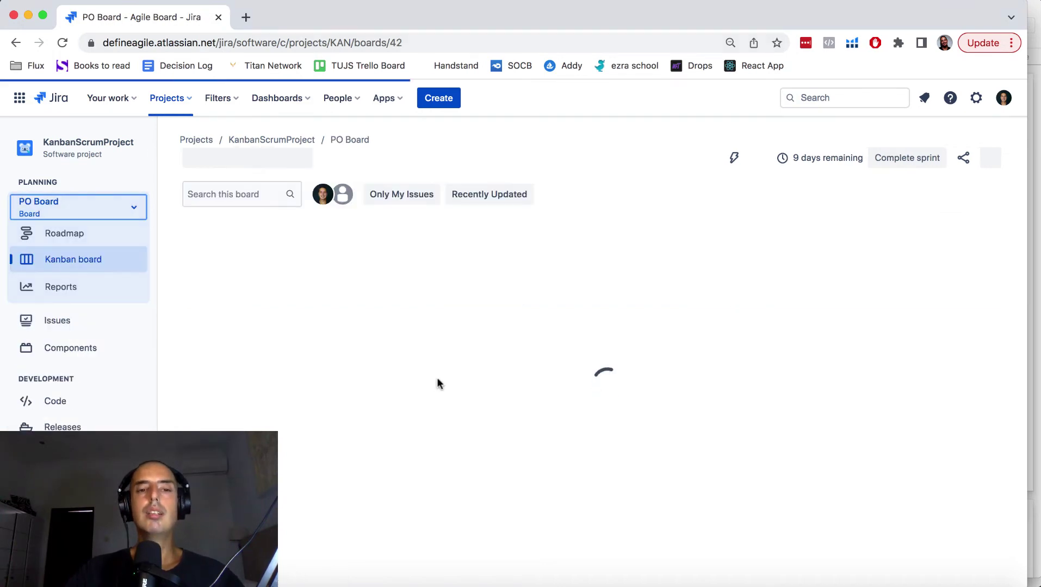
- Set Test Story's status to StakeHolder Requirements, then return to the now-empty KAN board
{"action": "left_click", "coordinate": [380, 272]}
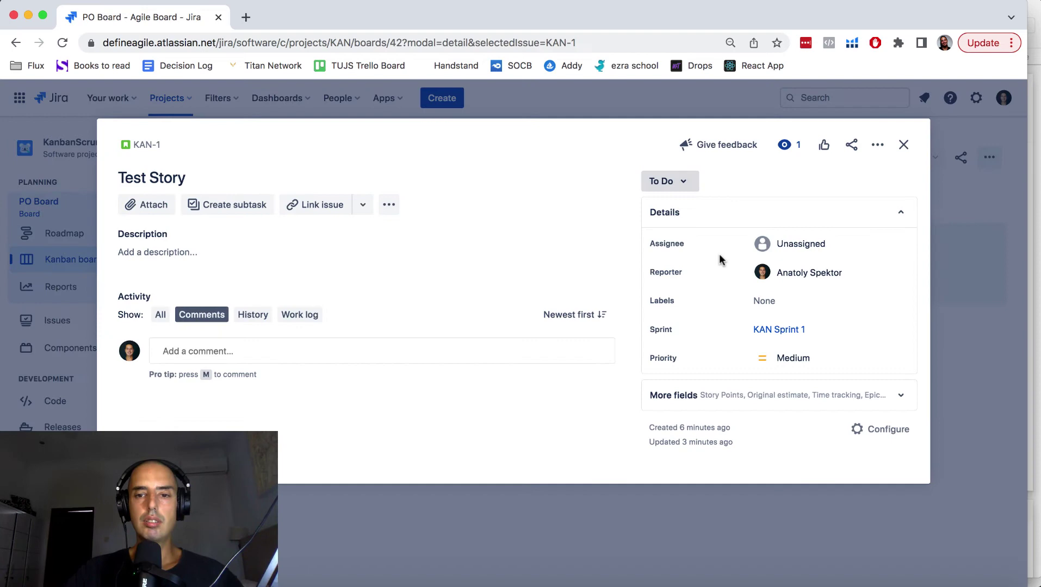
{"action": "left_click", "coordinate": [696, 182]}
{"action": "left_click", "coordinate": [695, 226]}
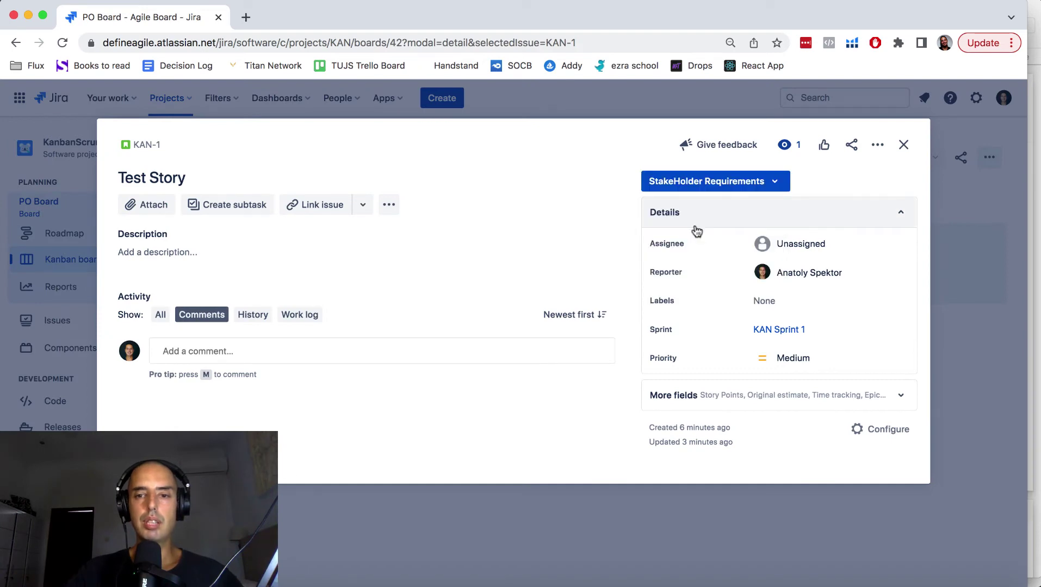
{"action": "left_click", "coordinate": [904, 145]}
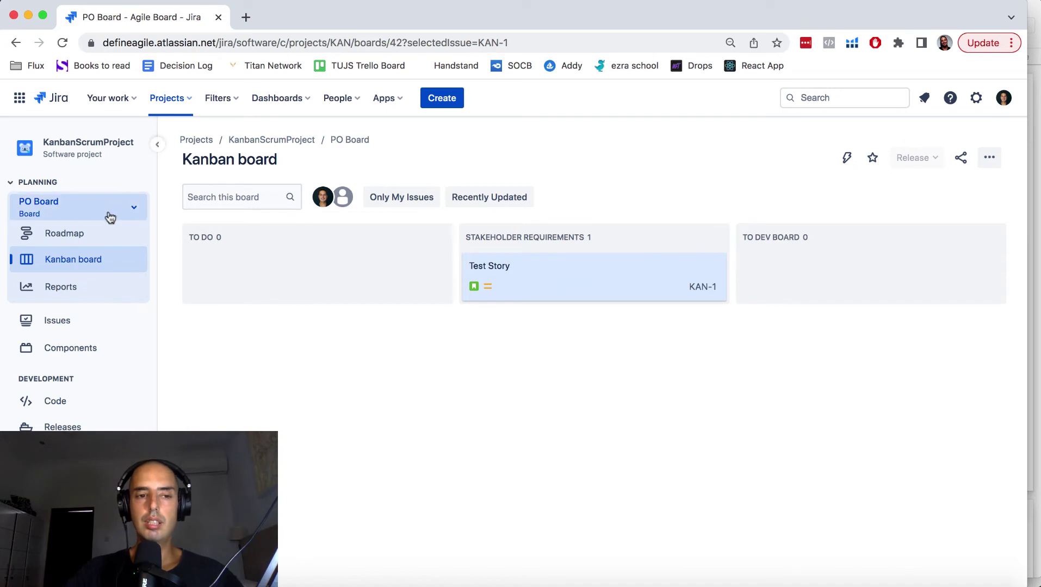
{"action": "left_click", "coordinate": [136, 211]}
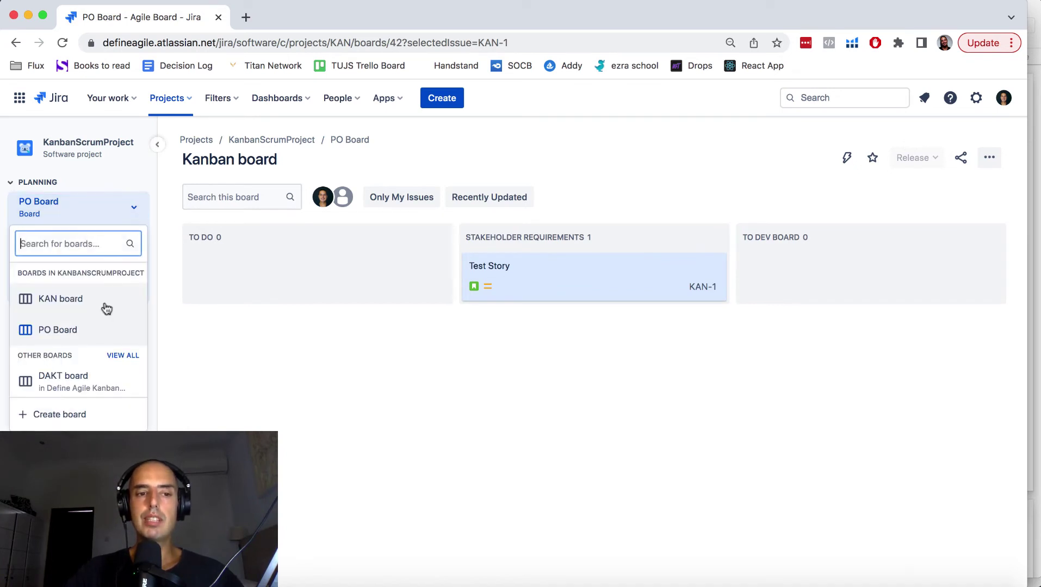
{"action": "left_click", "coordinate": [76, 307]}
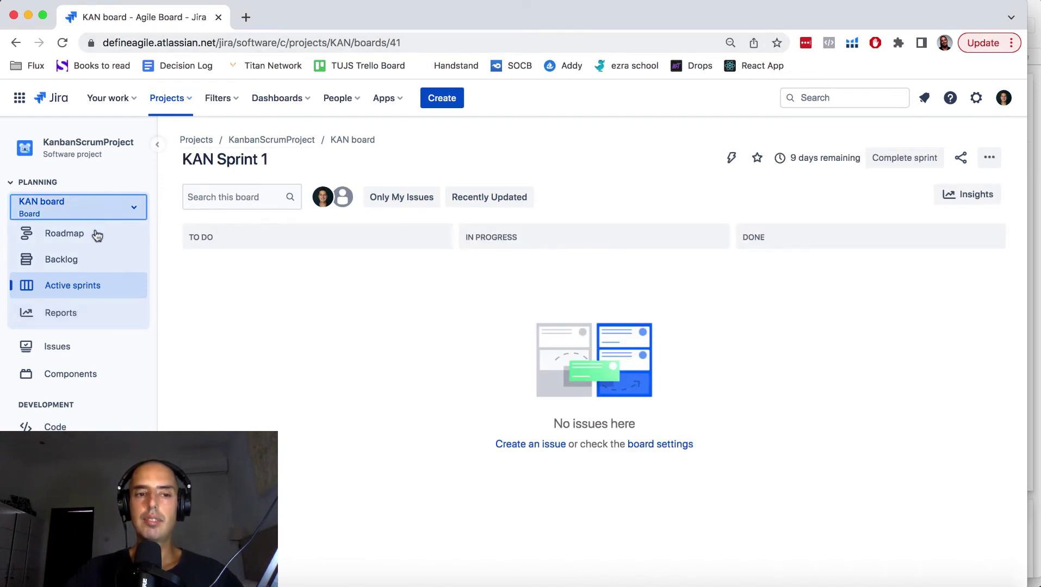
- On the PO Board, drag the Test Story card from StakeHolder Requirements into To Dev Board
{"action": "left_click", "coordinate": [133, 207]}
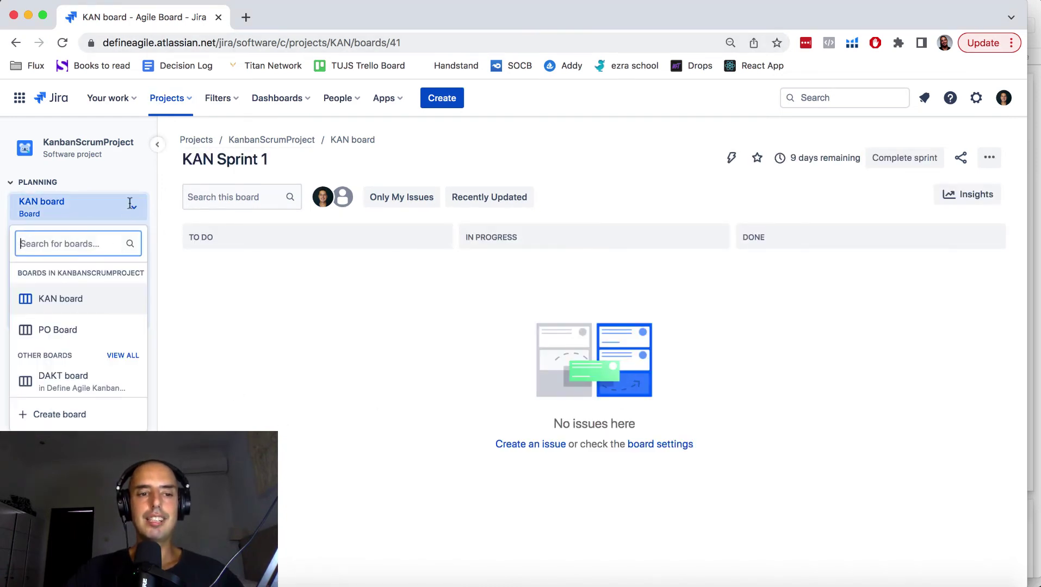
{"action": "left_click", "coordinate": [89, 330]}
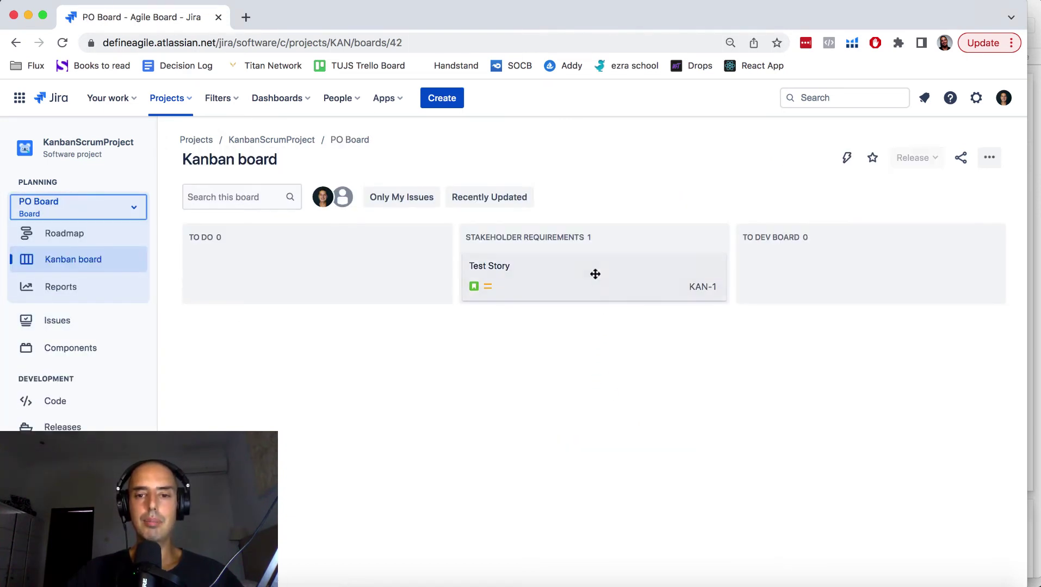
{"action": "left_click_drag", "start_coordinate": [595, 274], "coordinate": [884, 291]}
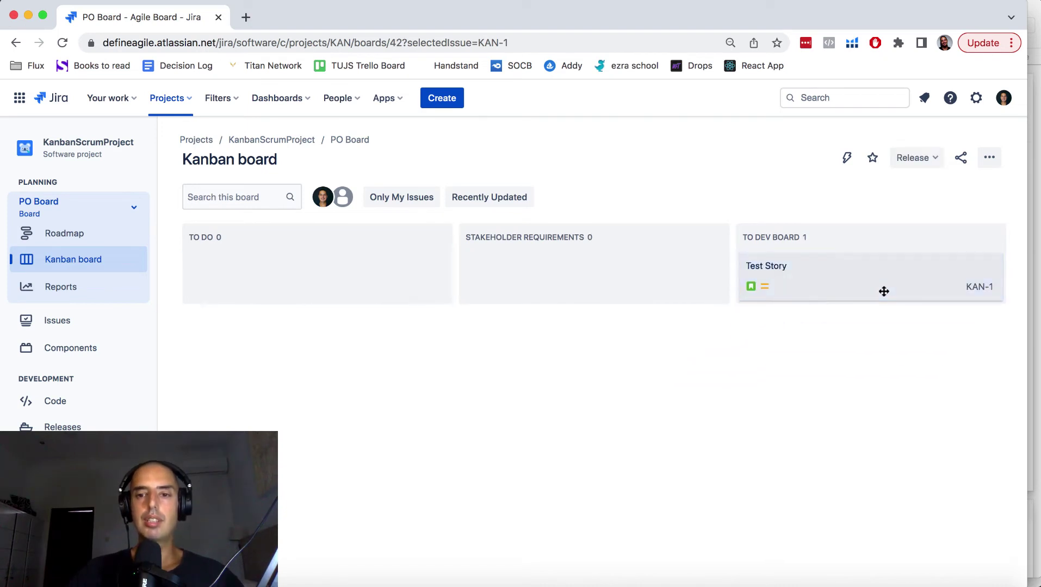
{"action": "left_click", "coordinate": [132, 208]}
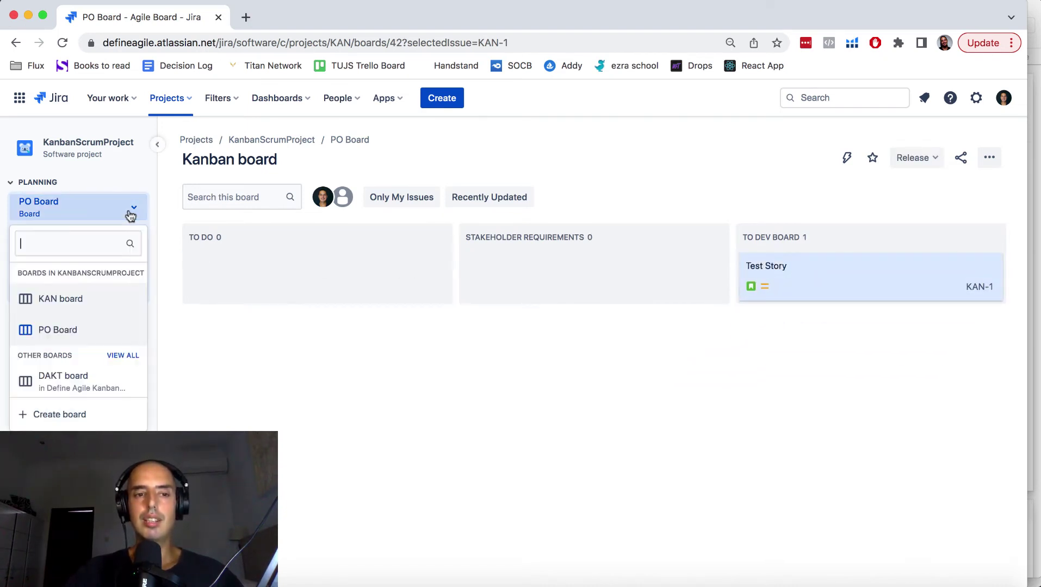
{"action": "left_click", "coordinate": [90, 331]}
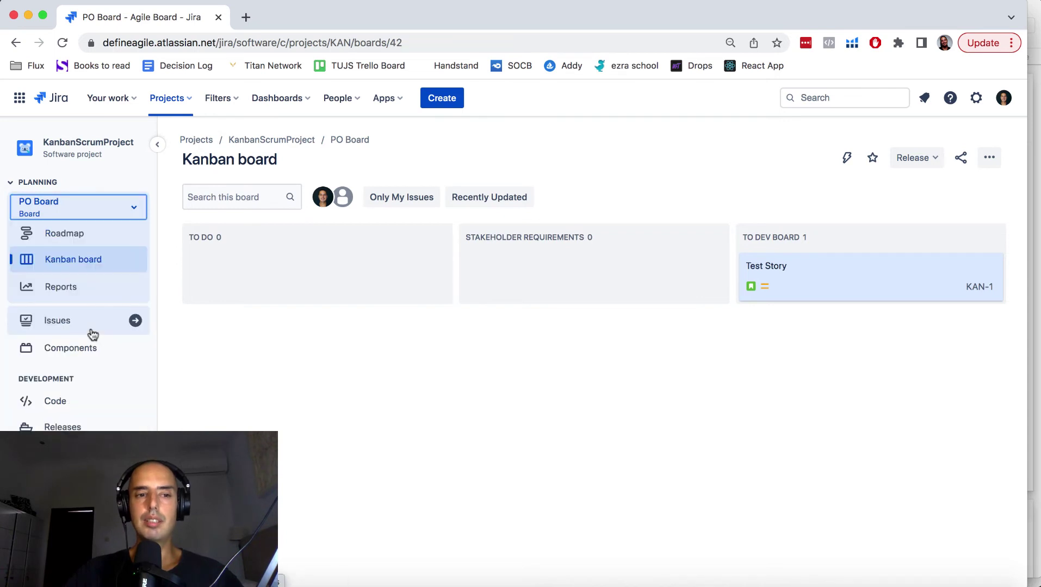
- Check the KAN sprint board for Test Story under In Progress, visit the PO Board, then return to KAN
{"action": "left_click", "coordinate": [132, 212]}
{"action": "left_click", "coordinate": [72, 300]}
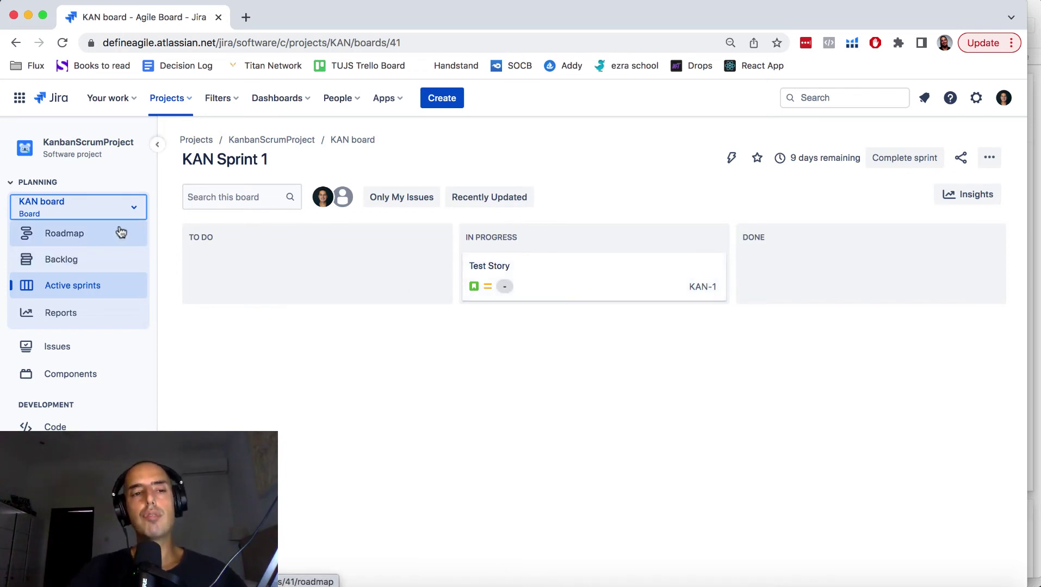
{"action": "left_click", "coordinate": [133, 206]}
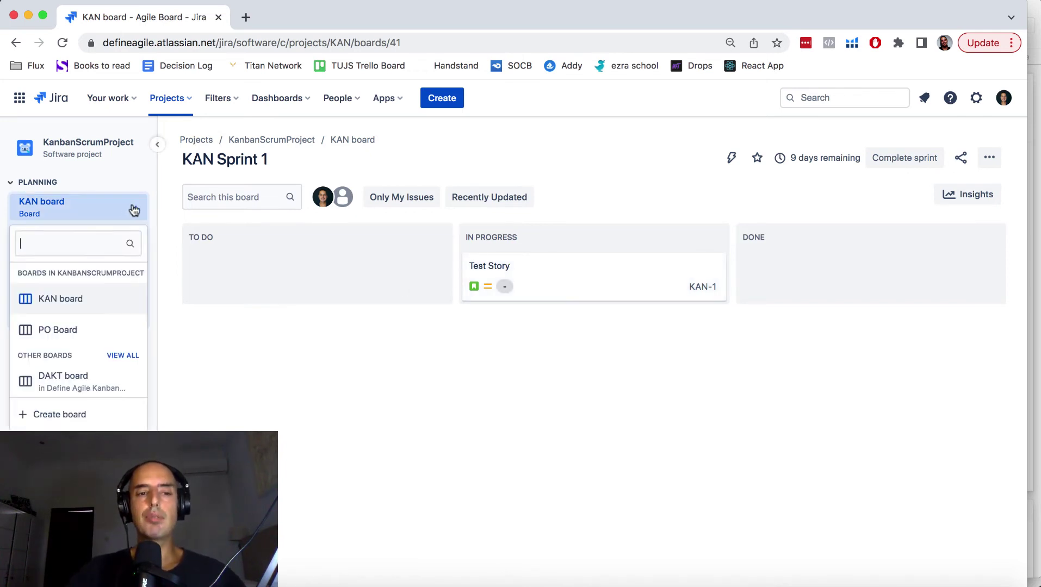
{"action": "left_click", "coordinate": [70, 329]}
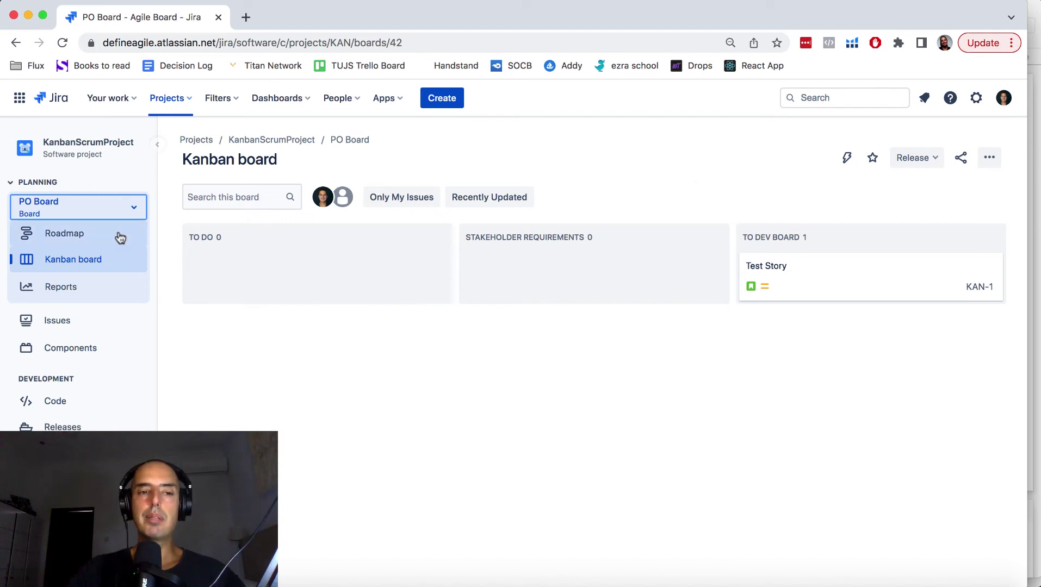
{"action": "left_click", "coordinate": [133, 210]}
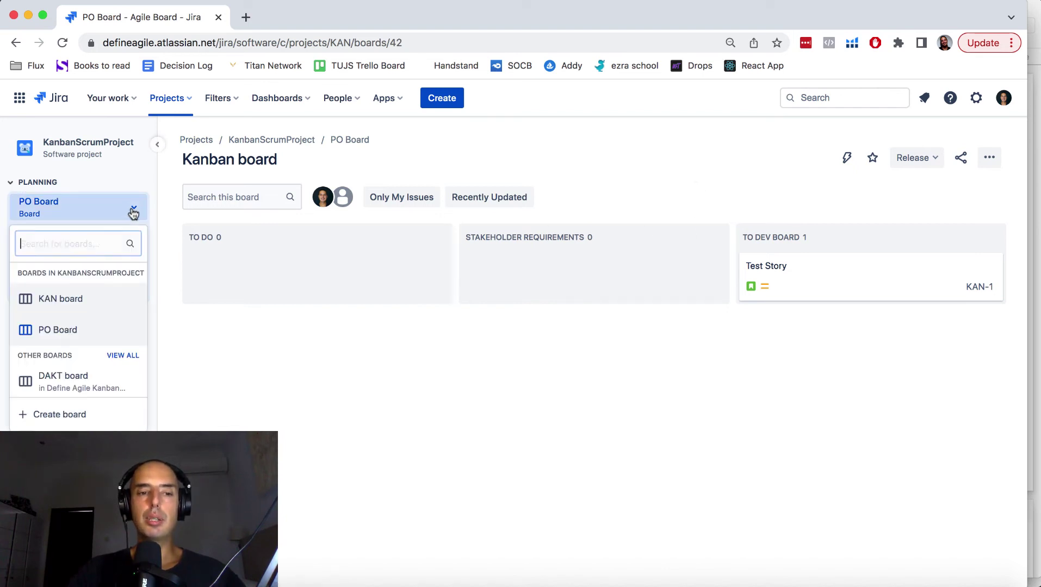
{"action": "left_click", "coordinate": [88, 299]}
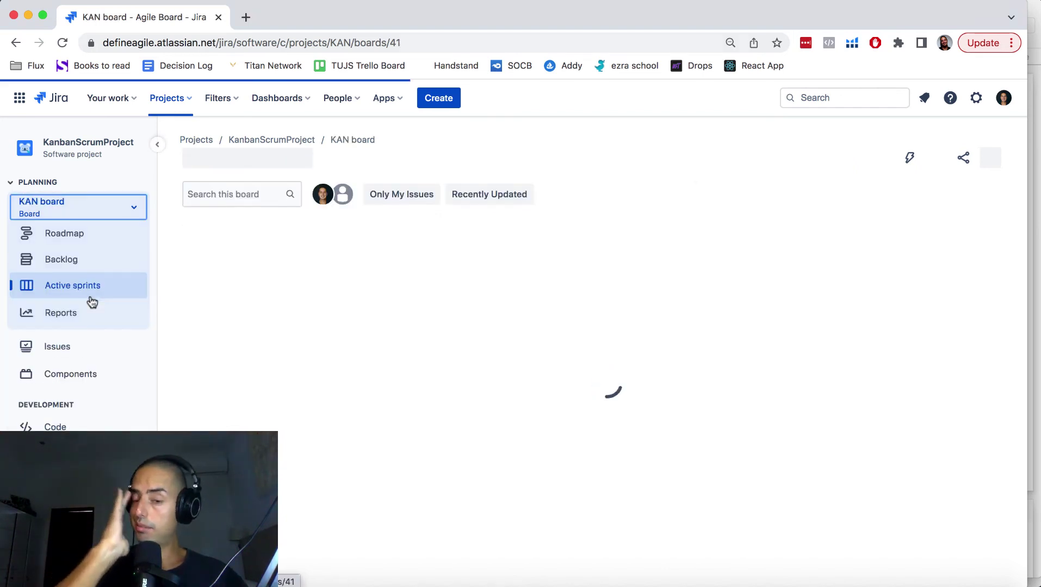